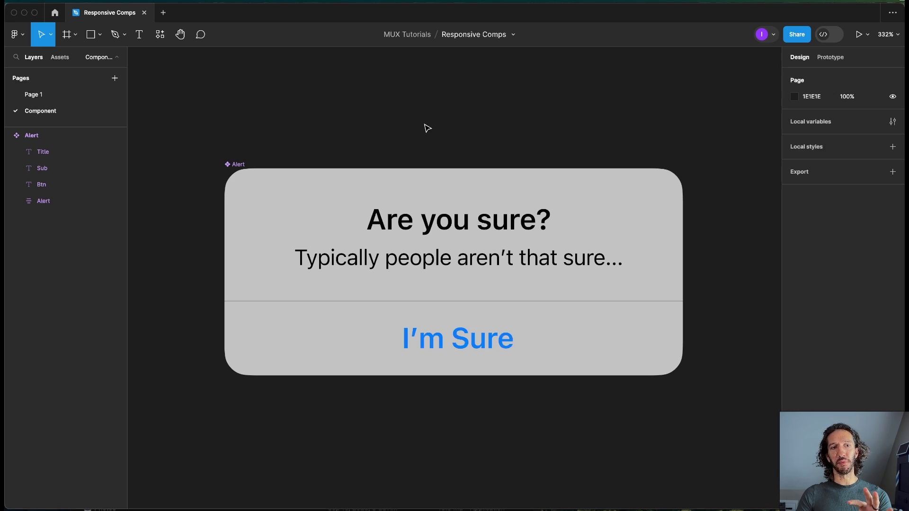
# Alt-drag the Alert component to place a new instance to its right.
pyautogui.click(242, 165)
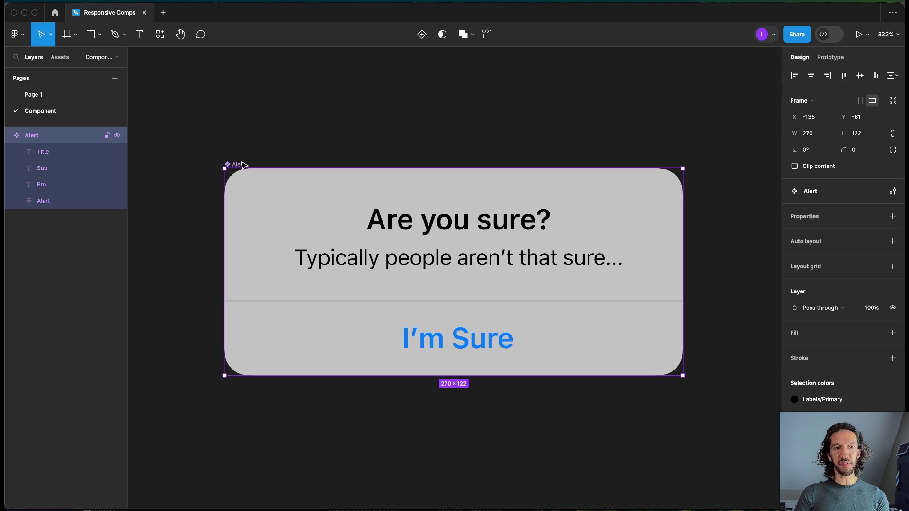
pyautogui.click(286, 161)
pyautogui.scroll(5, 226, 171)
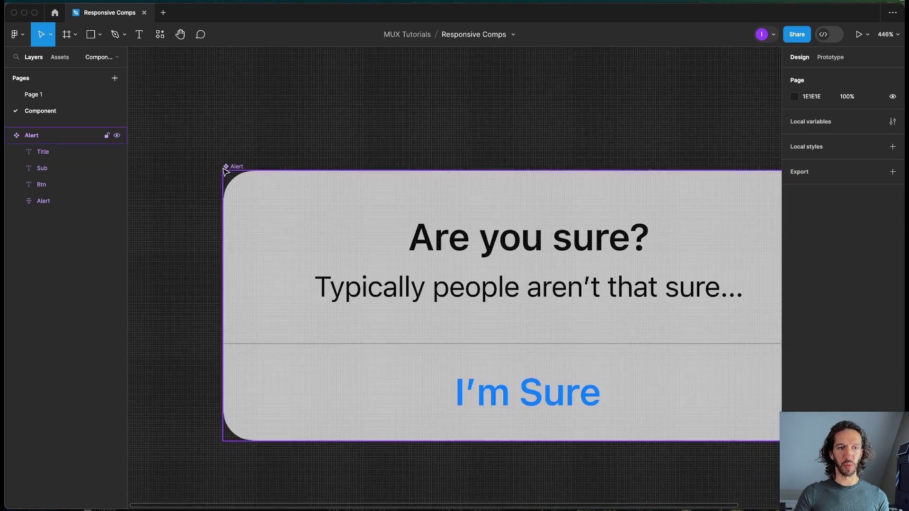
pyautogui.click(226, 171)
pyautogui.scroll(-3, 225, 172)
pyautogui.scroll(-5, 310, 146)
pyautogui.click(310, 145)
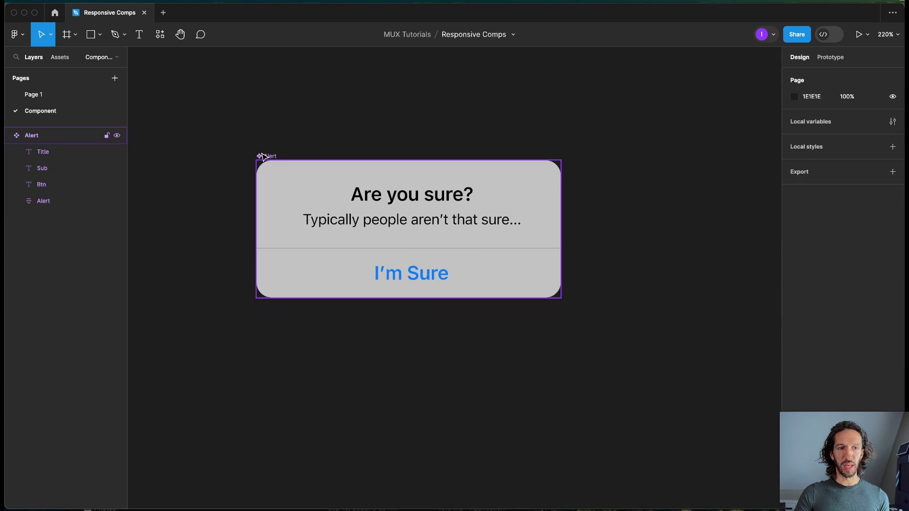
pyautogui.moveTo(263, 156); pyautogui.dragTo(613, 152)
pyautogui.click(631, 138)
pyautogui.hscroll(4, 616, 161)
pyautogui.click(603, 215)
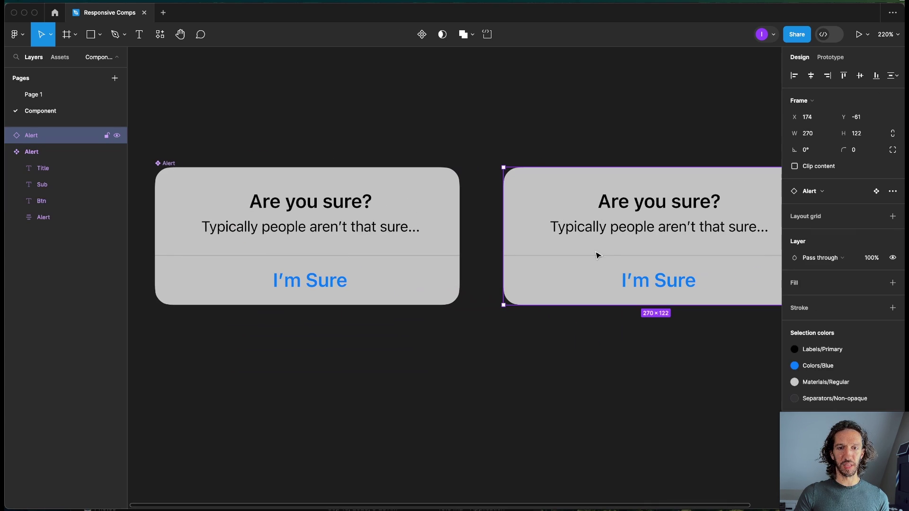
# Try the Red fill style on the main Alert component, then undo it.
pyautogui.click(333, 276)
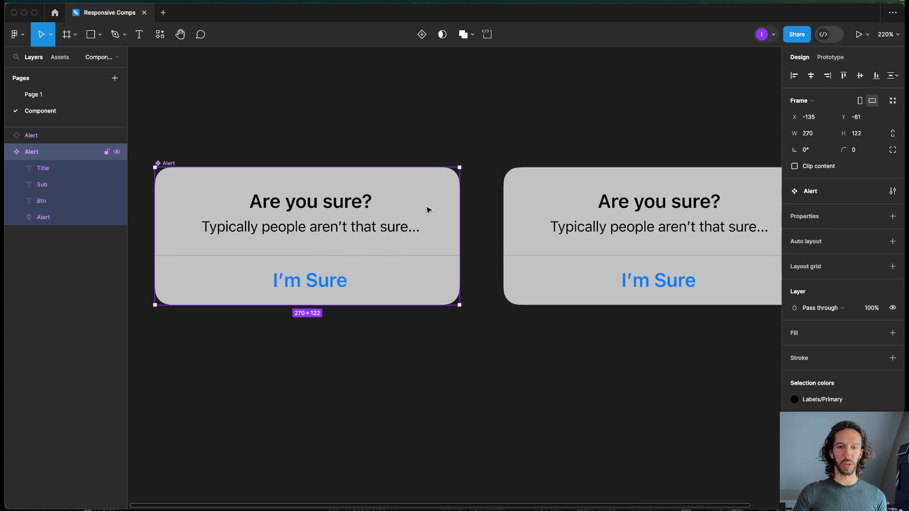
pyautogui.doubleClick(405, 193)
pyautogui.click(166, 157)
pyautogui.click(183, 169)
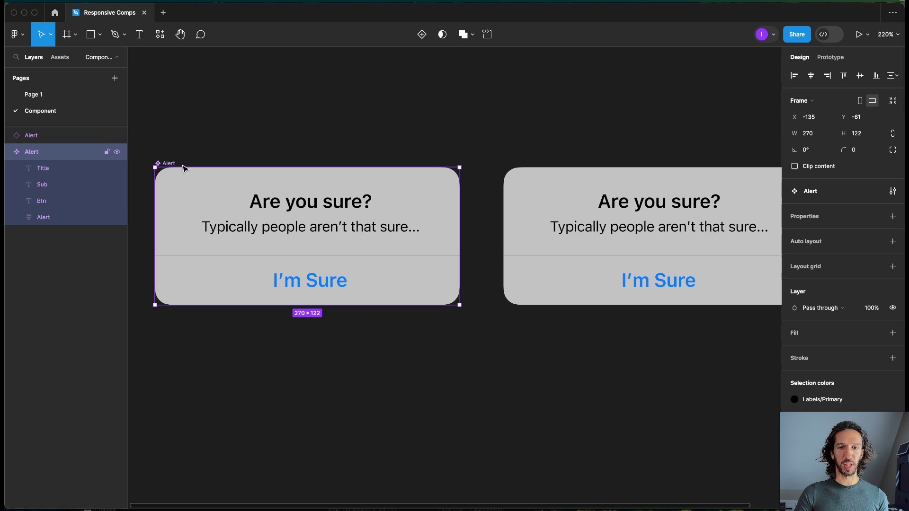
pyautogui.click(879, 333)
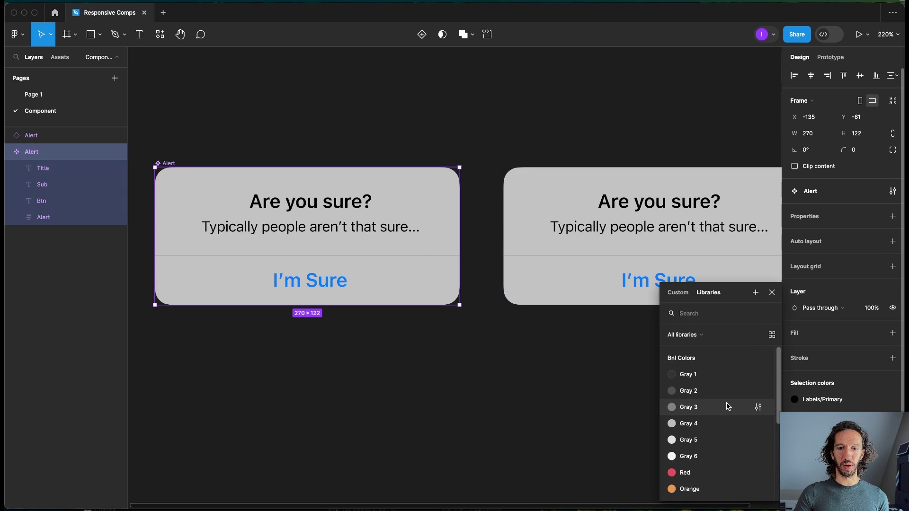
pyautogui.click(712, 470)
pyautogui.hotkey('ctrl', 'z')
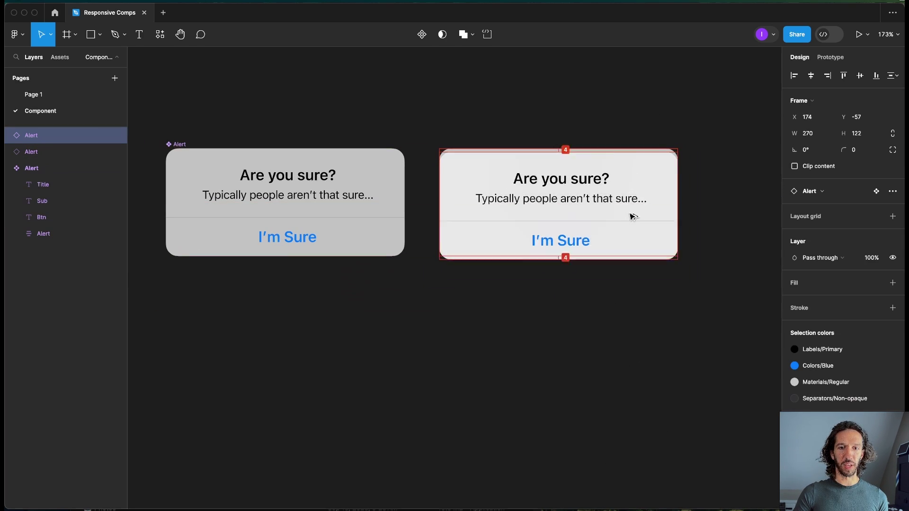
# Add two more Alert instances below and relabel their buttons Yes and No.
pyautogui.moveTo(629, 215); pyautogui.dragTo(627, 326)
pyautogui.hotkey('ctrl', 'd')
pyautogui.scroll(-2, 663, 314)
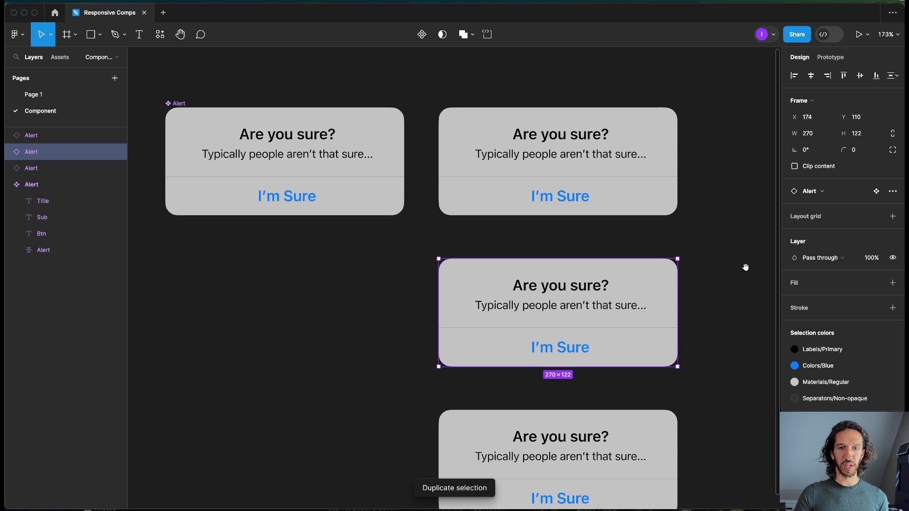
pyautogui.doubleClick(553, 347)
pyautogui.write('Yes')
pyautogui.press('Escape')
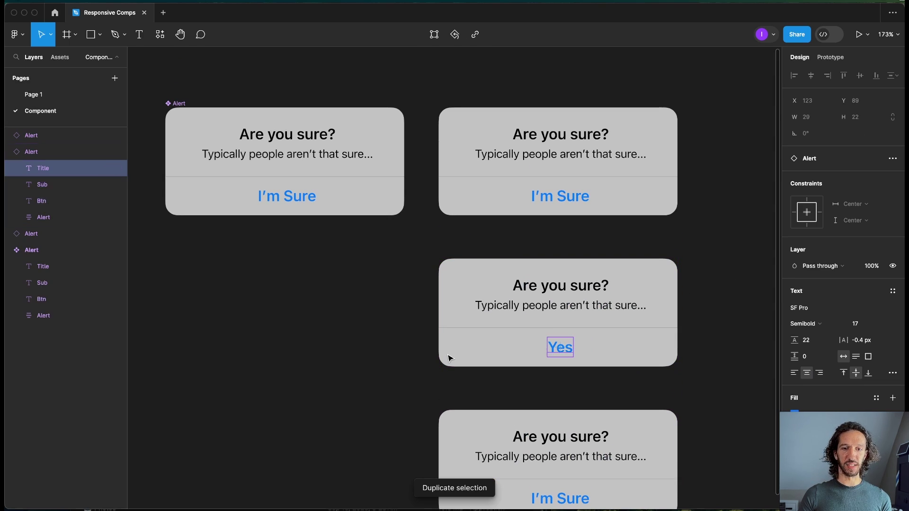
pyautogui.scroll(-1, 590, 415)
pyautogui.doubleClick(587, 468)
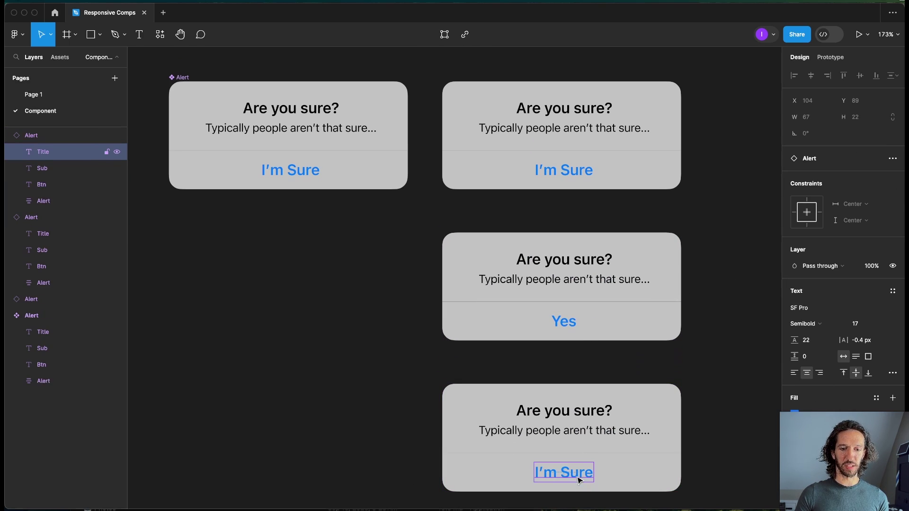
pyautogui.write('No')
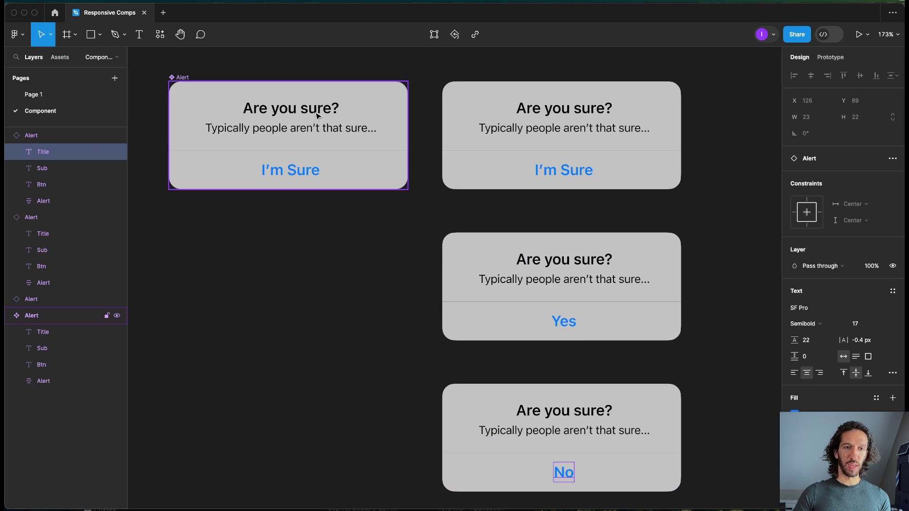
# Try a red tint on the component's background frame, then undo the colour change.
pyautogui.click(187, 88)
pyautogui.doubleClick(187, 87)
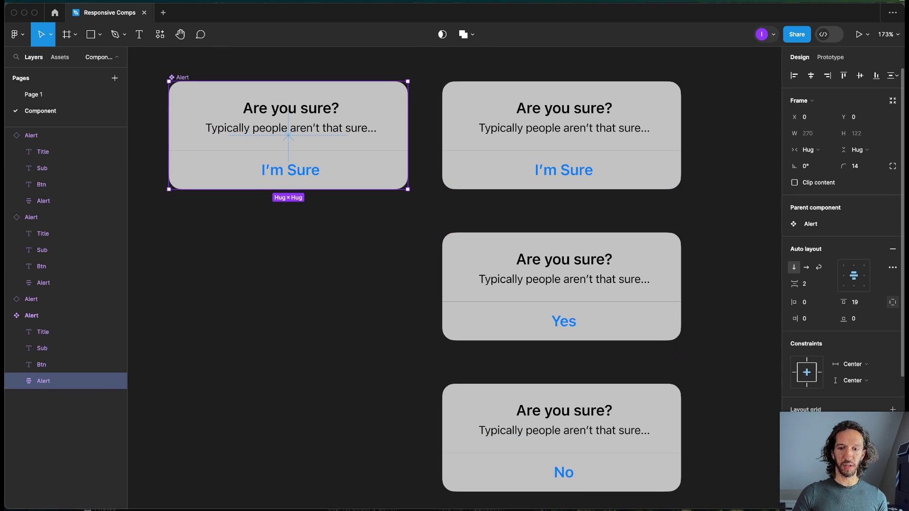
pyautogui.moveTo(716, 313); pyautogui.dragTo(700, 273)
pyautogui.click(775, 214)
pyautogui.click(755, 193)
pyautogui.press('super+z')
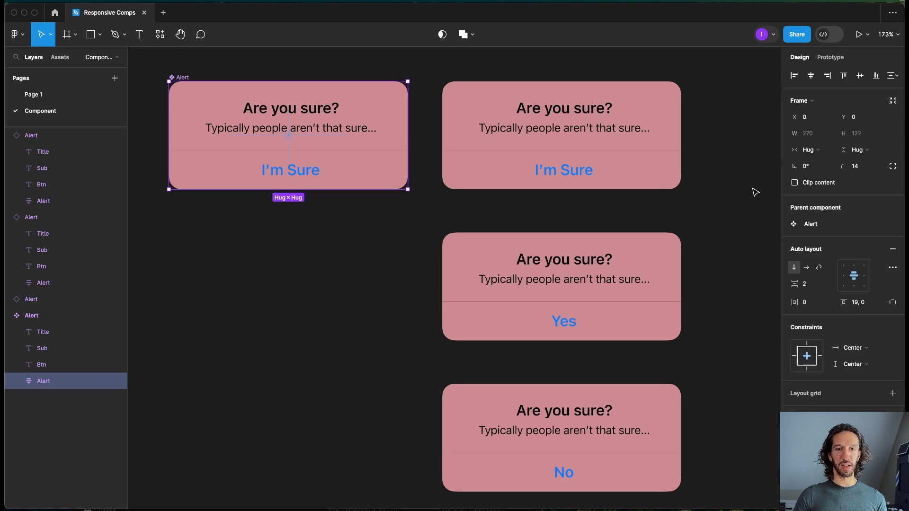
pyautogui.press('super+z')
pyautogui.click(753, 195)
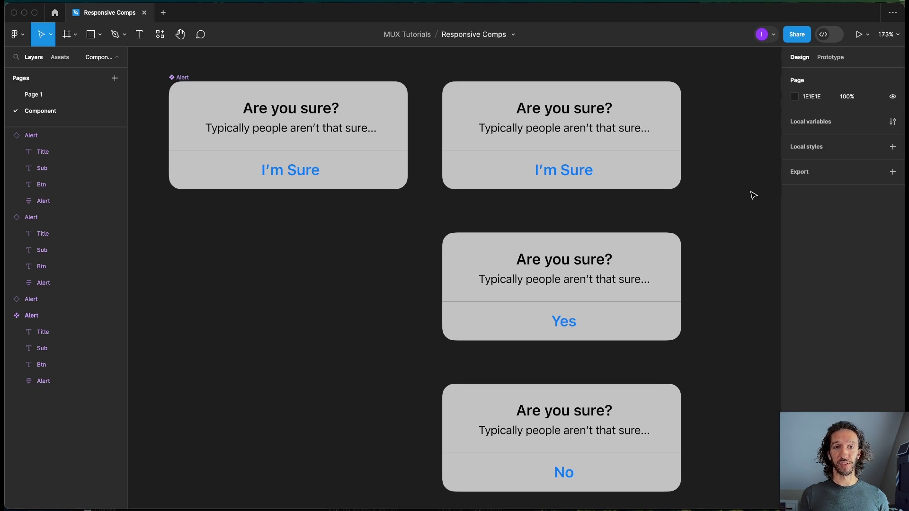
pyautogui.scroll(-3, 754, 195)
pyautogui.hotkey('shift', '1')
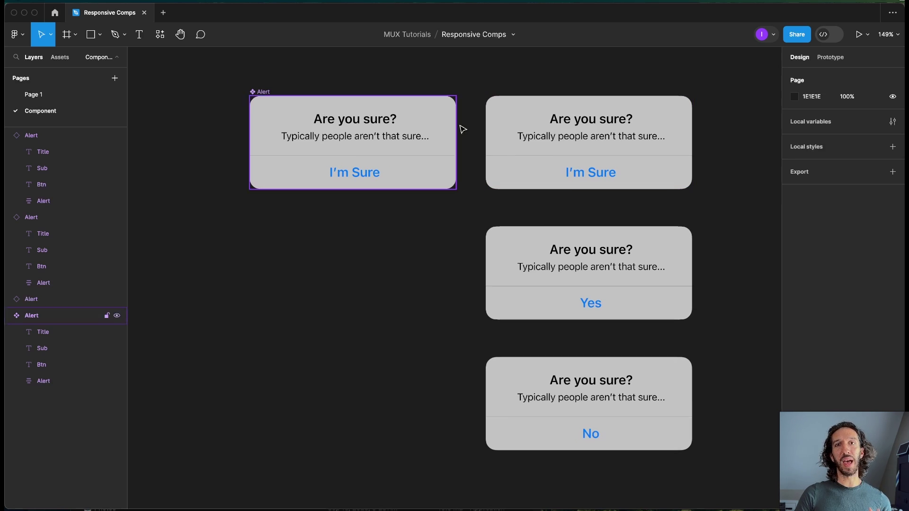
pyautogui.scroll(5, 377, 137)
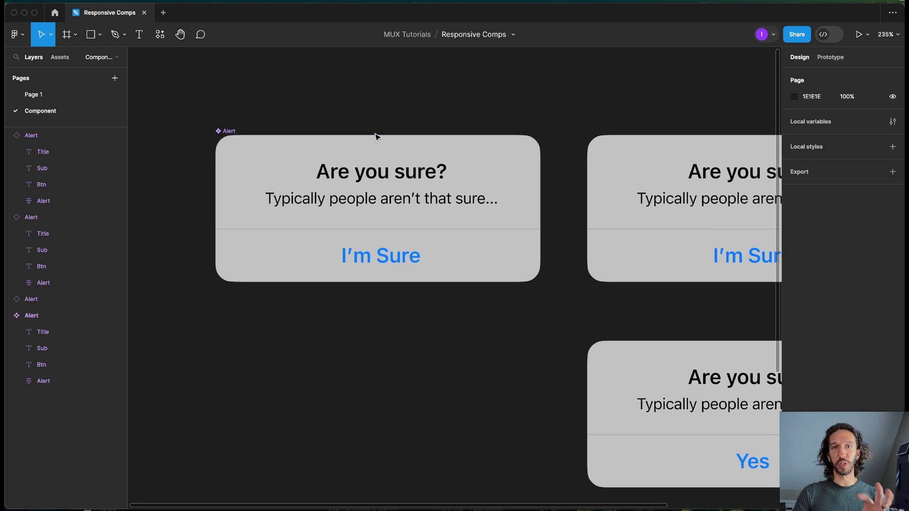
pyautogui.moveTo(374, 137); pyautogui.dragTo(419, 142)
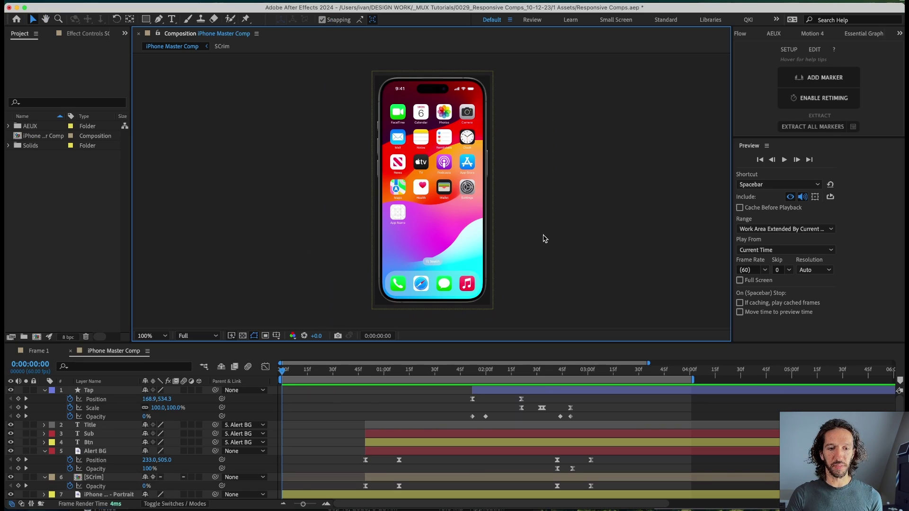
# Maximize the composition panel at 200% and play the alert animation preview.
pyautogui.press('`')
pyautogui.press('.')
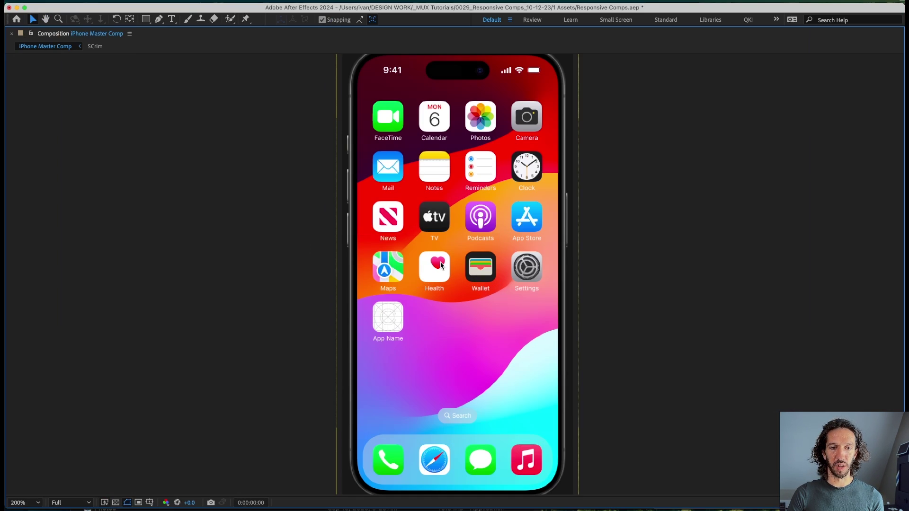
pyautogui.press('space')
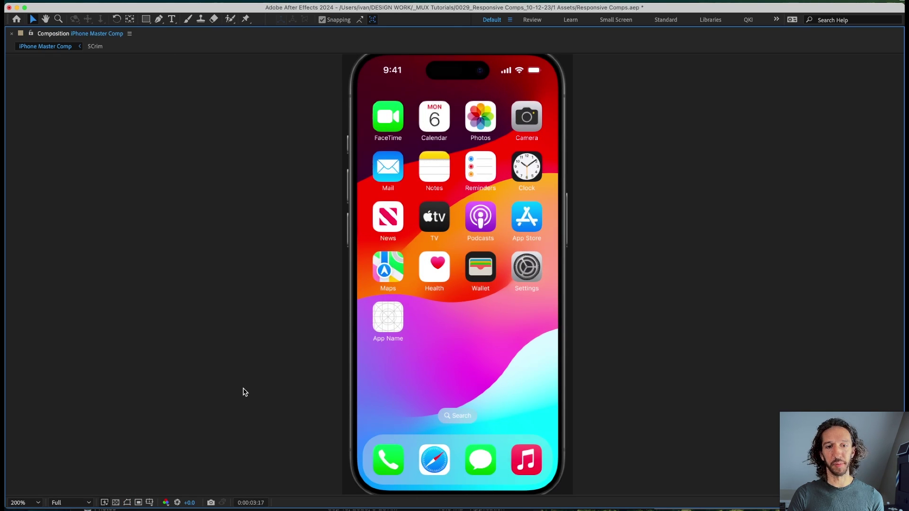
pyautogui.press('space')
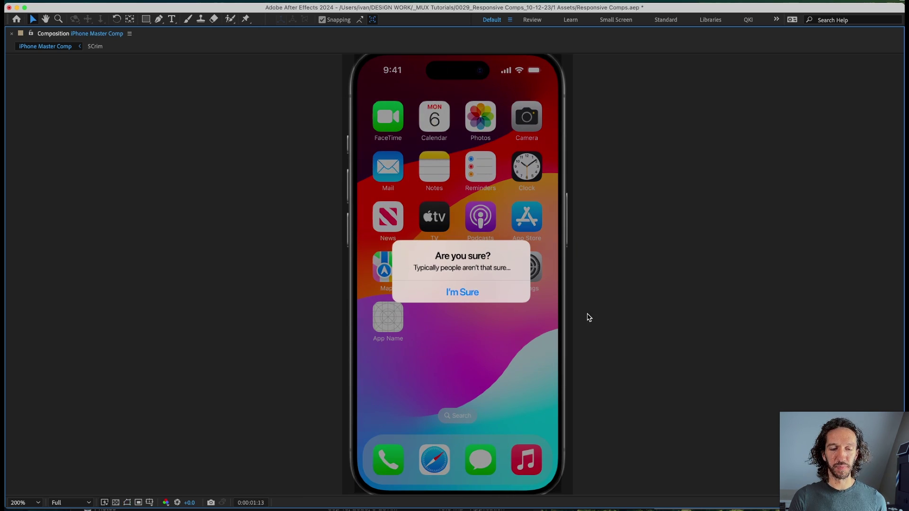
pyautogui.press('space')
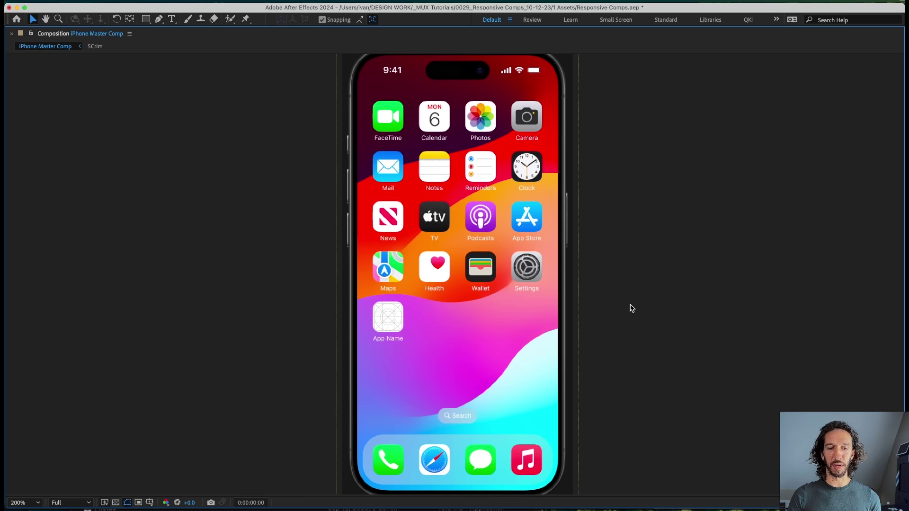
# Restore the workspace, scrub to 1:01 where the alert appears, and zoom to 400%.
pyautogui.press('`')
pyautogui.moveTo(360, 369); pyautogui.dragTo(401, 371)
pyautogui.press('.')
pyautogui.click(413, 452)
pyautogui.click(109, 425)
pyautogui.click(109, 434)
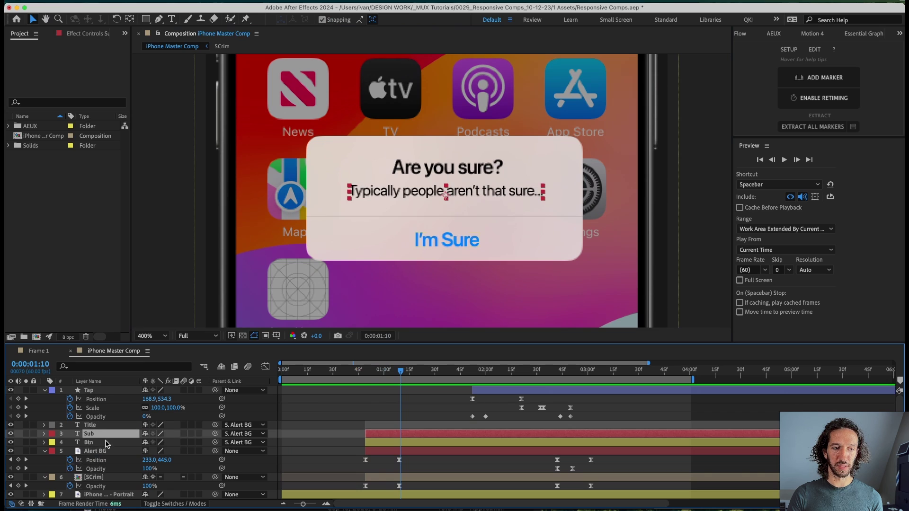
pyautogui.click(110, 442)
pyautogui.click(114, 451)
pyautogui.click(409, 381)
pyautogui.moveTo(408, 381); pyautogui.dragTo(533, 376)
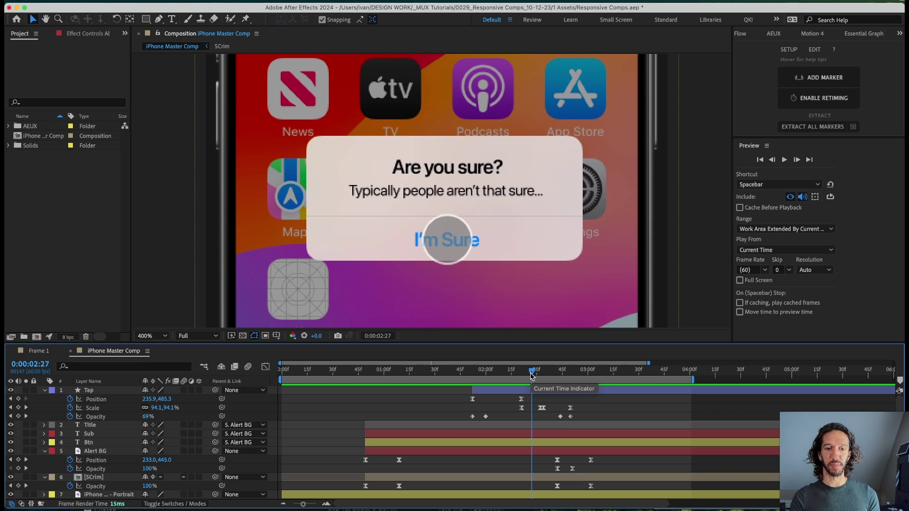
pyautogui.click(539, 390)
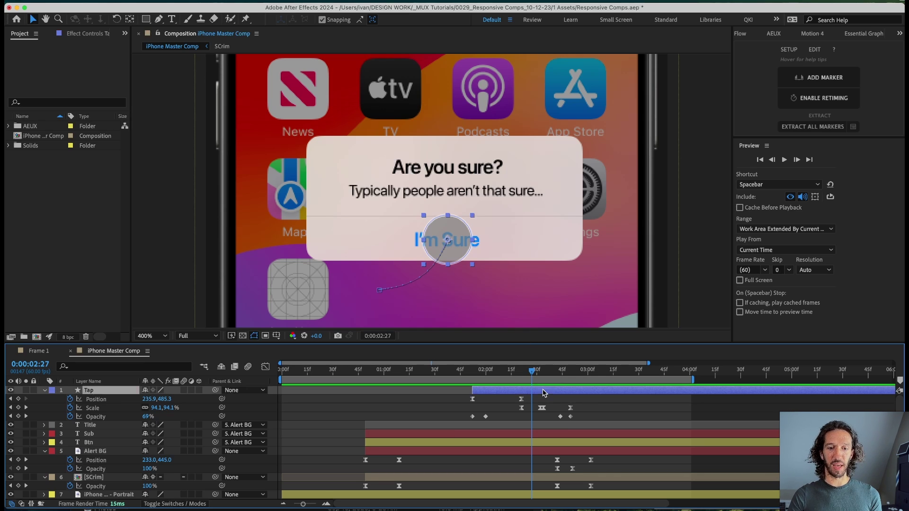
pyautogui.moveTo(532, 375)
pyautogui.mouseDown()
pyautogui.moveTo(463, 381)
pyautogui.moveTo(610, 374)
pyautogui.mouseUp()
pyautogui.hotkey('ctrl', 'd')
pyautogui.moveTo(538, 388); pyautogui.dragTo(626, 374)
pyautogui.moveTo(455, 262); pyautogui.dragTo(522, 268)
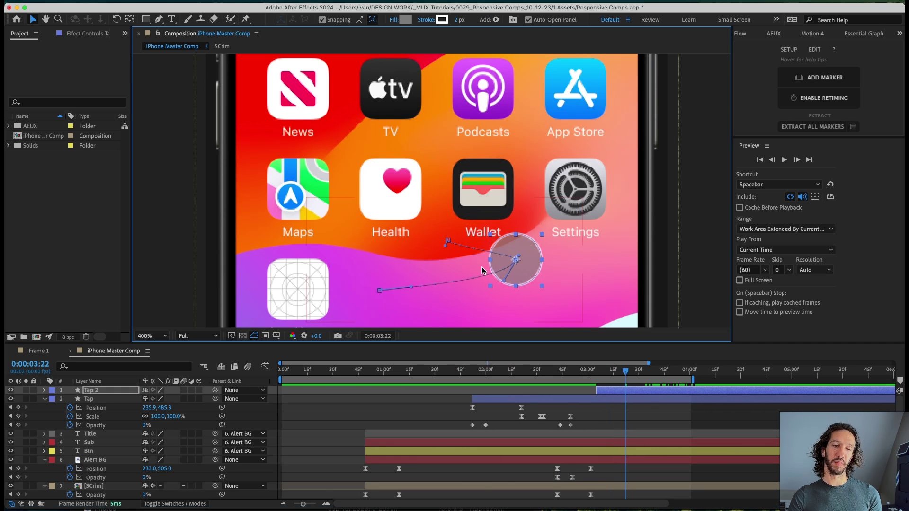
pyautogui.press('u')
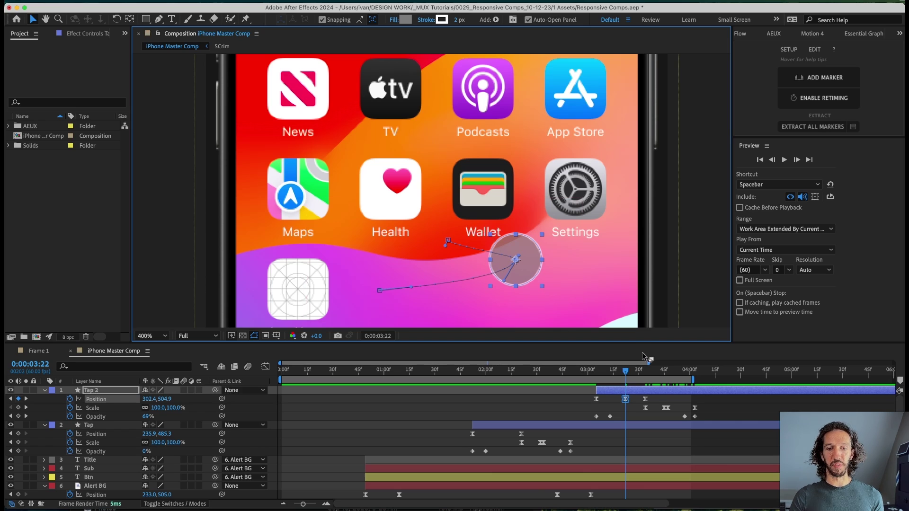
pyautogui.press('Delete')
pyautogui.click(645, 372)
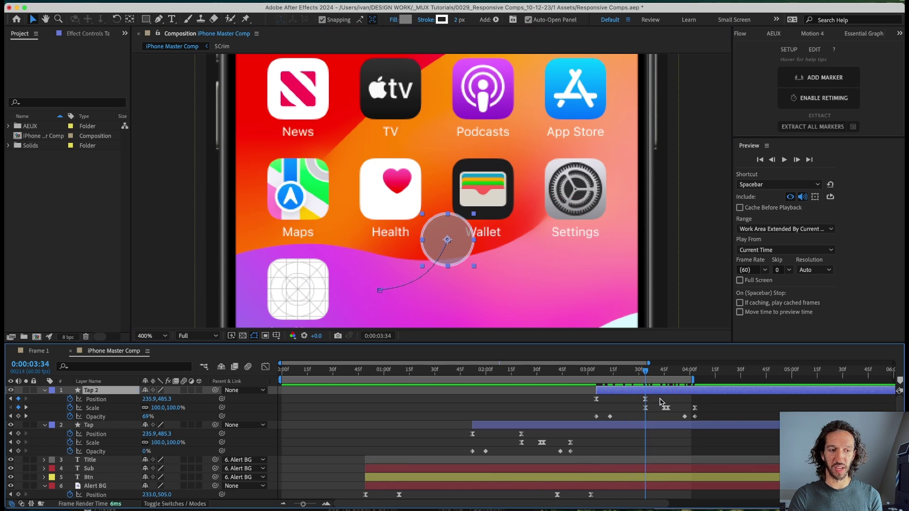
pyautogui.moveTo(662, 402); pyautogui.dragTo(590, 395)
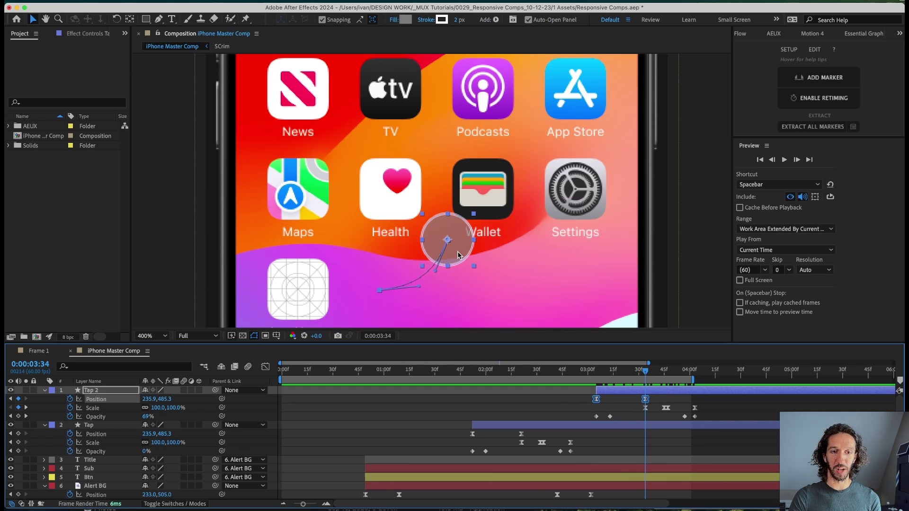
pyautogui.moveTo(458, 256); pyautogui.dragTo(514, 200)
pyautogui.click(659, 408)
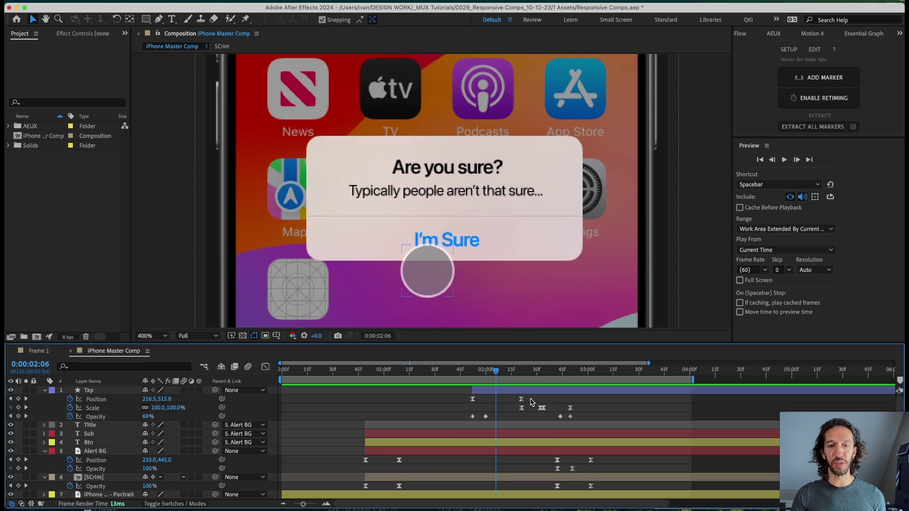
# Pre-compose the Tap circle layer into a new comp named 'Tap', moving all attributes.
pyautogui.click(535, 392)
pyautogui.moveTo(498, 374)
pyautogui.mouseDown()
pyautogui.moveTo(530, 376)
pyautogui.moveTo(514, 379)
pyautogui.mouseUp()
pyautogui.rightClick(511, 393)
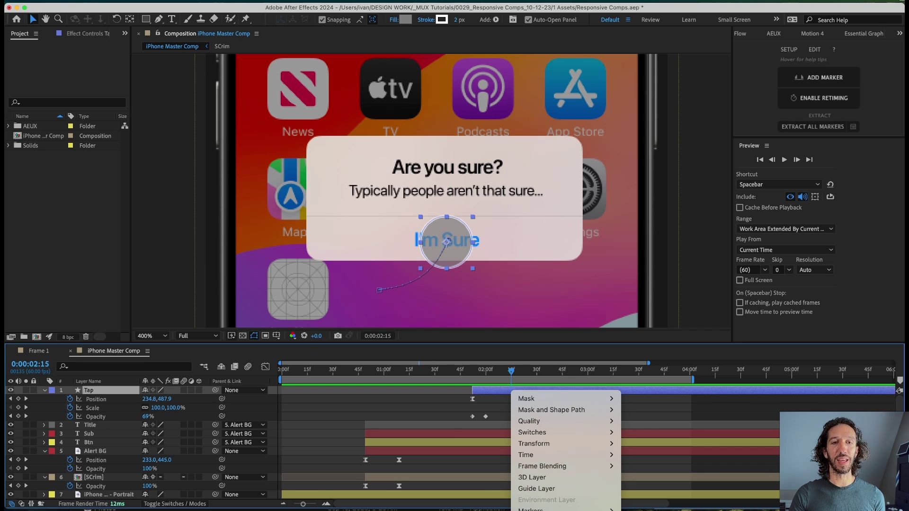
pyautogui.press('super+shift+c')
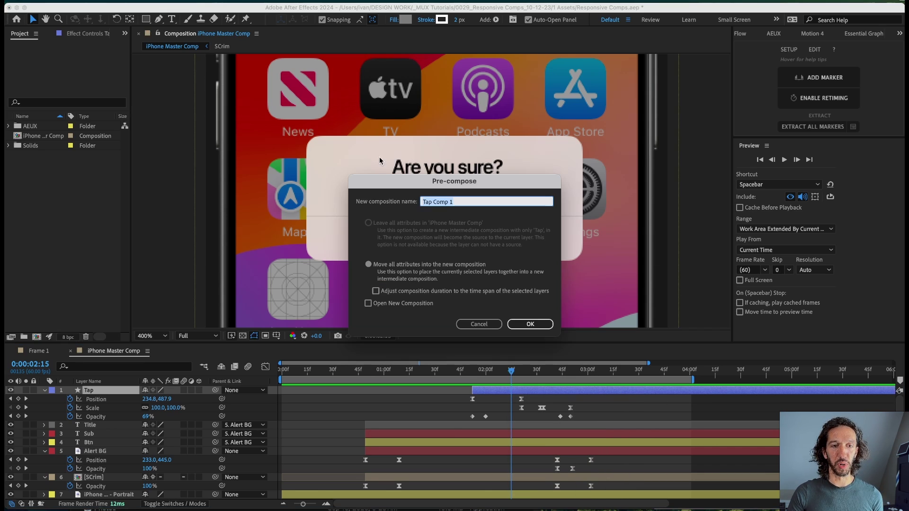
pyautogui.write('Tap')
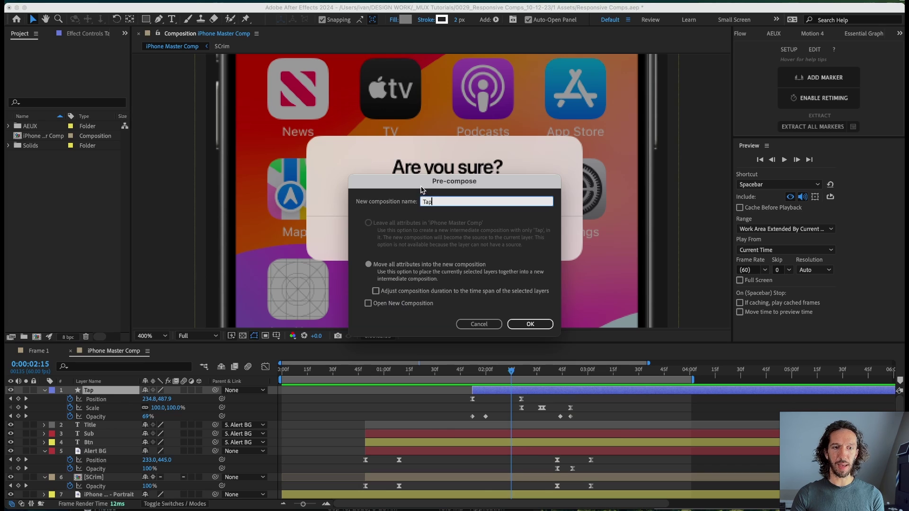
pyautogui.click(529, 324)
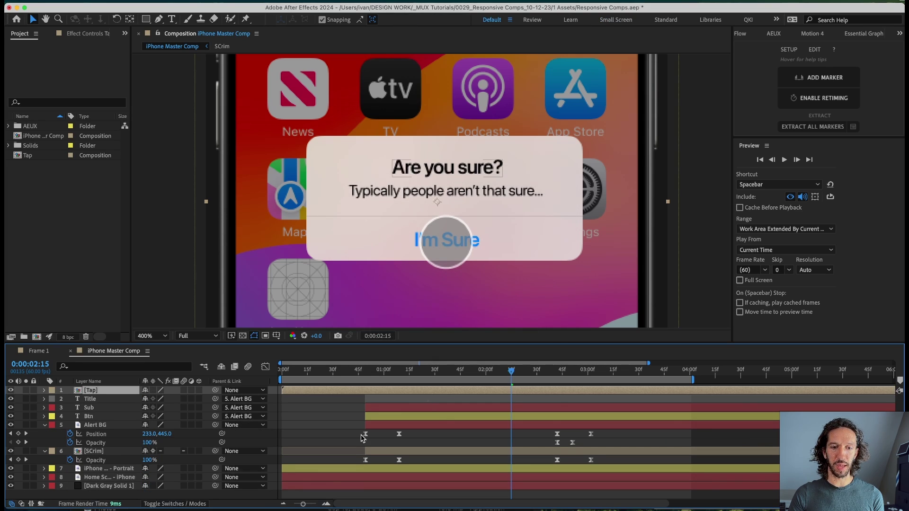
pyautogui.press('space')
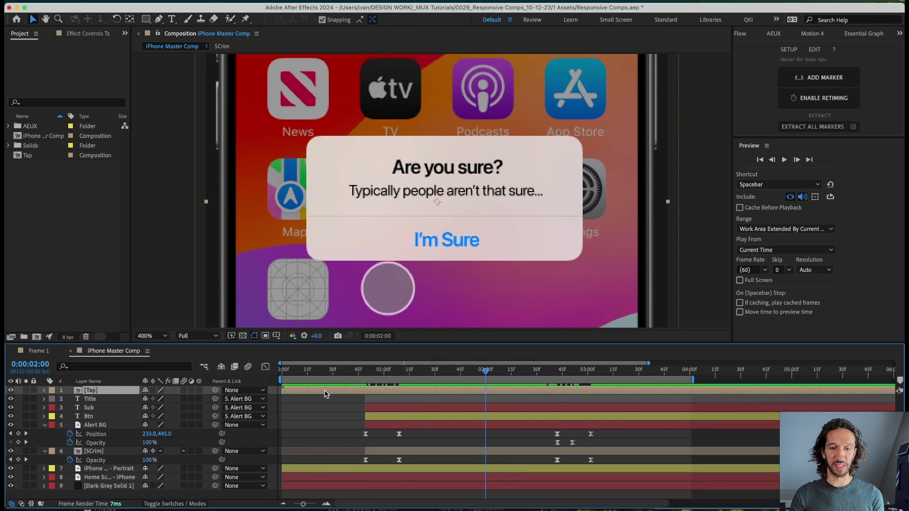
# Open the Tap precomp, scrub through it, and select the circle layer to reveal its curved motion path.
pyautogui.press('/')
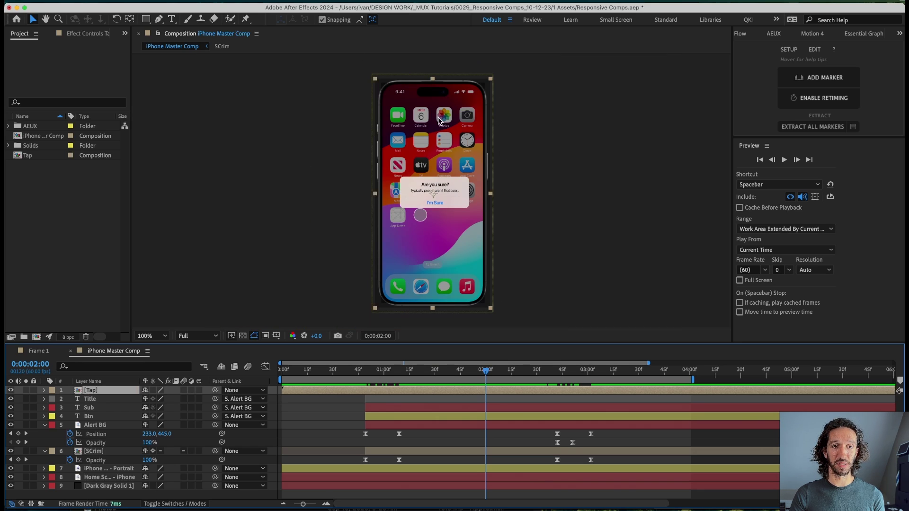
pyautogui.press('.')
pyautogui.press('.')
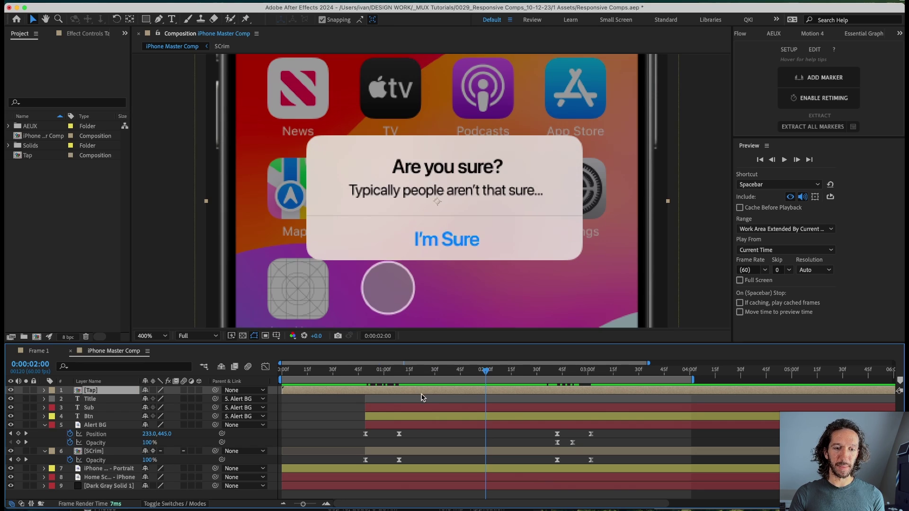
pyautogui.doubleClick(436, 393)
pyautogui.moveTo(403, 386); pyautogui.dragTo(425, 373)
pyautogui.click(431, 393)
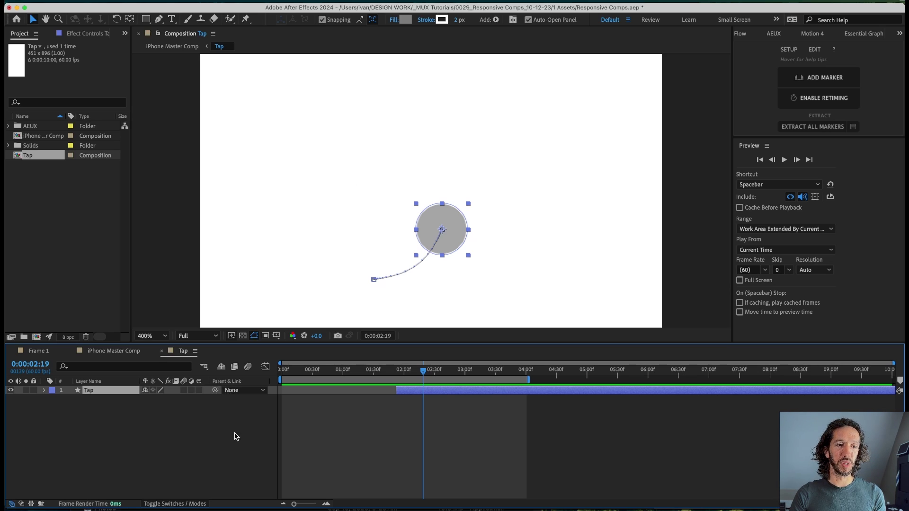
# Draw a Region of Interest around the circle's motion path and adjust it to fit.
pyautogui.click(397, 372)
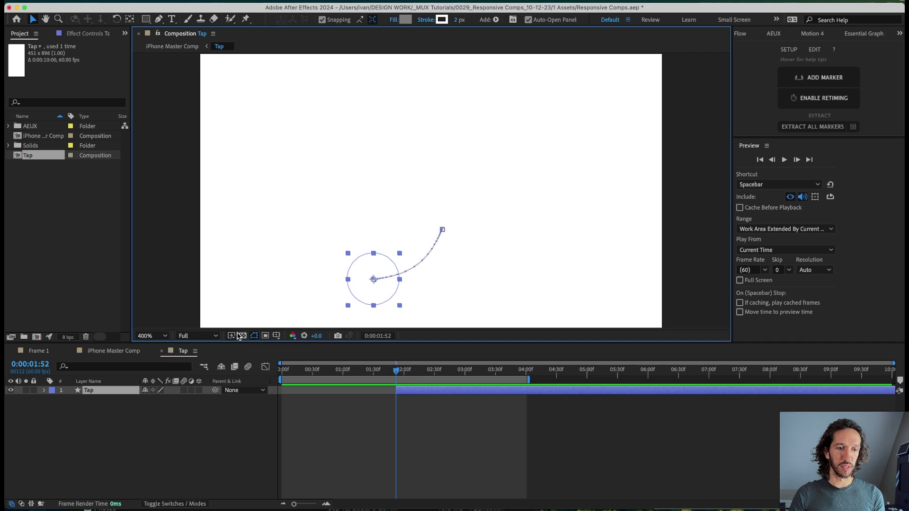
pyautogui.click(266, 336)
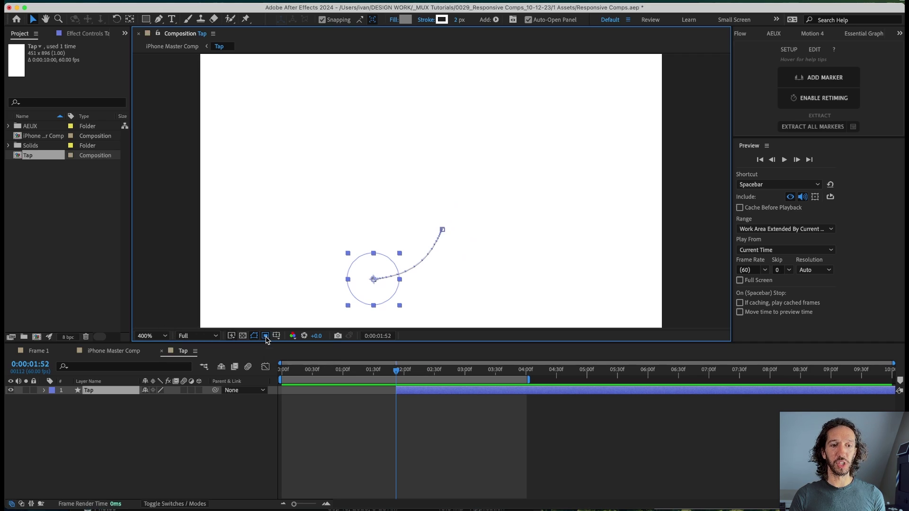
pyautogui.moveTo(341, 312); pyautogui.dragTo(473, 195)
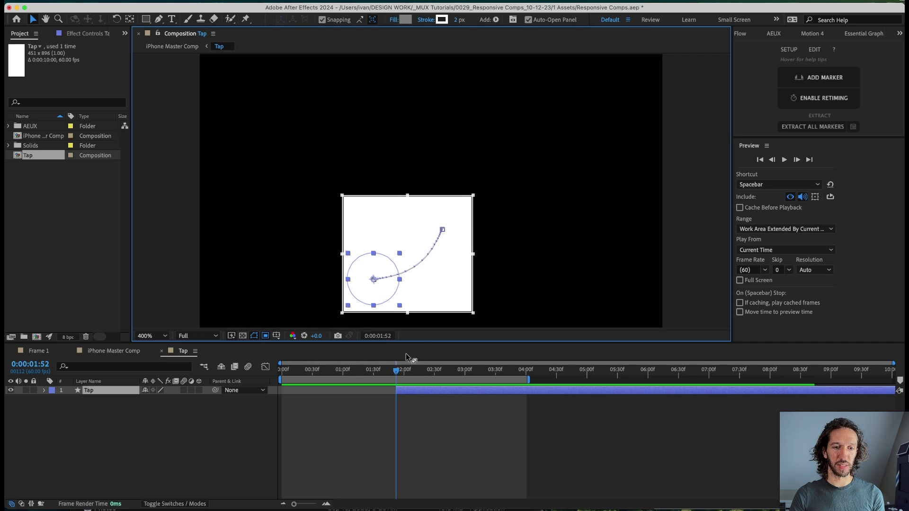
pyautogui.click(400, 372)
pyautogui.moveTo(400, 373); pyautogui.dragTo(448, 381)
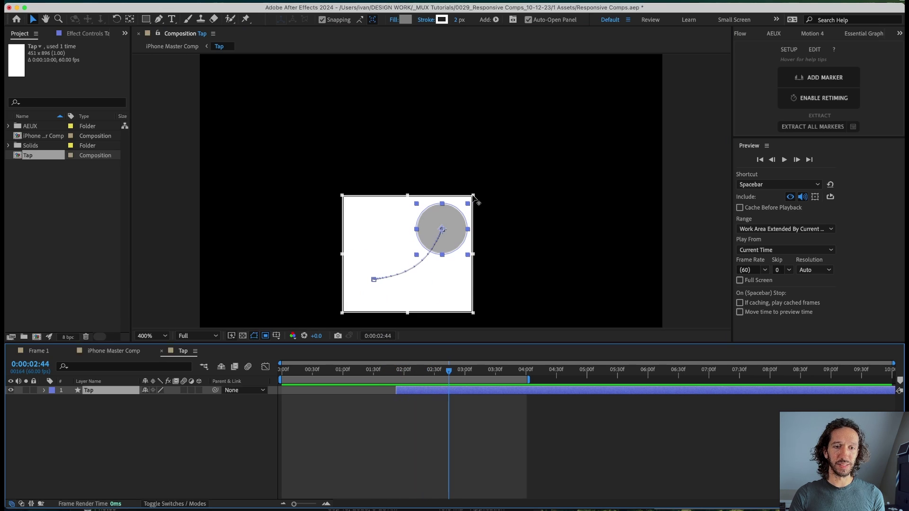
pyautogui.moveTo(472, 195); pyautogui.dragTo(470, 199)
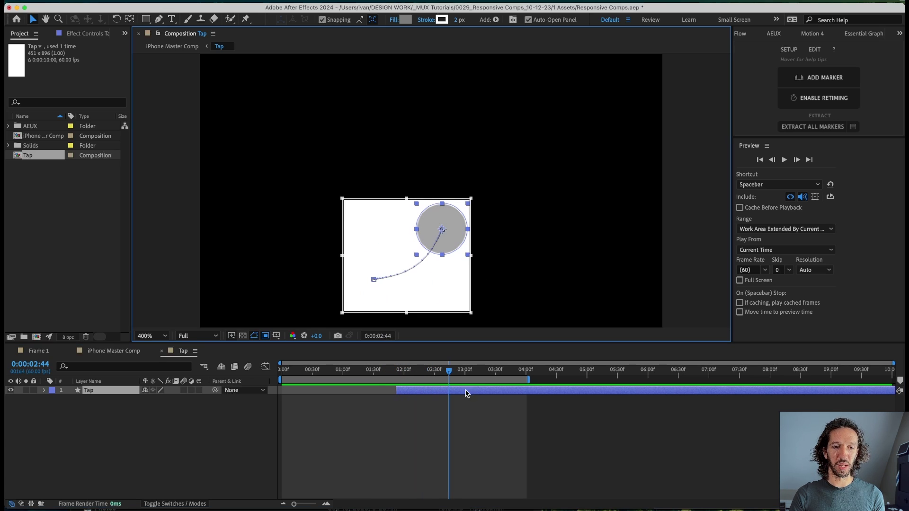
pyautogui.moveTo(449, 378); pyautogui.dragTo(396, 384)
# Crop the Tap comp to the region (123 x 109), then reposition the tap over I'm Sure.
pyautogui.click(176, 1)
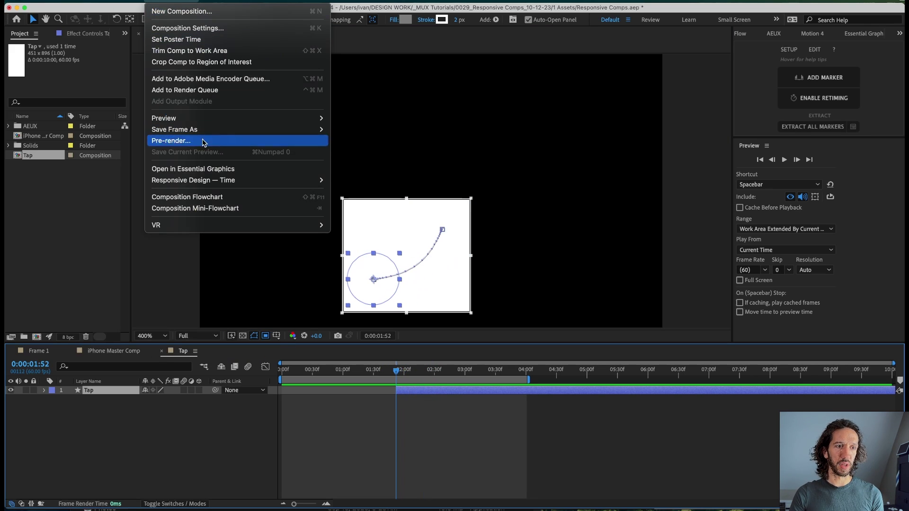
pyautogui.click(208, 65)
pyautogui.moveTo(398, 377); pyautogui.dragTo(427, 379)
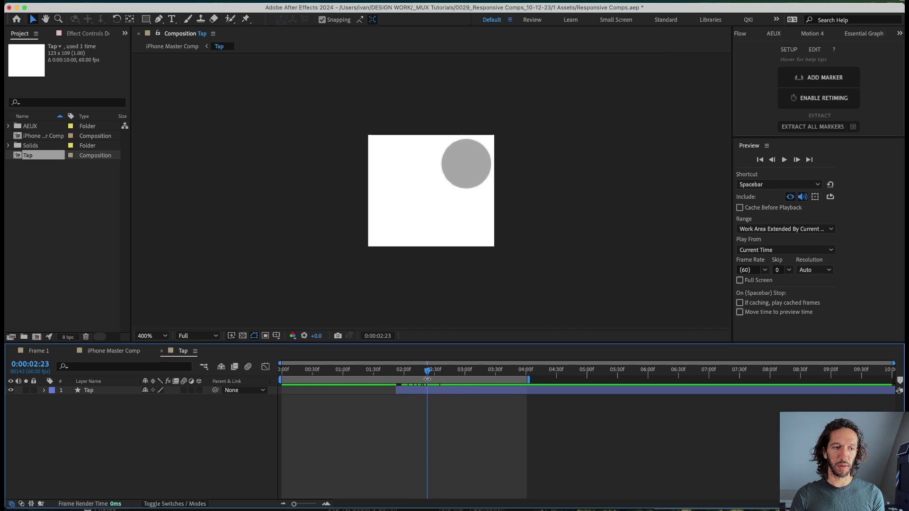
pyautogui.click(112, 353)
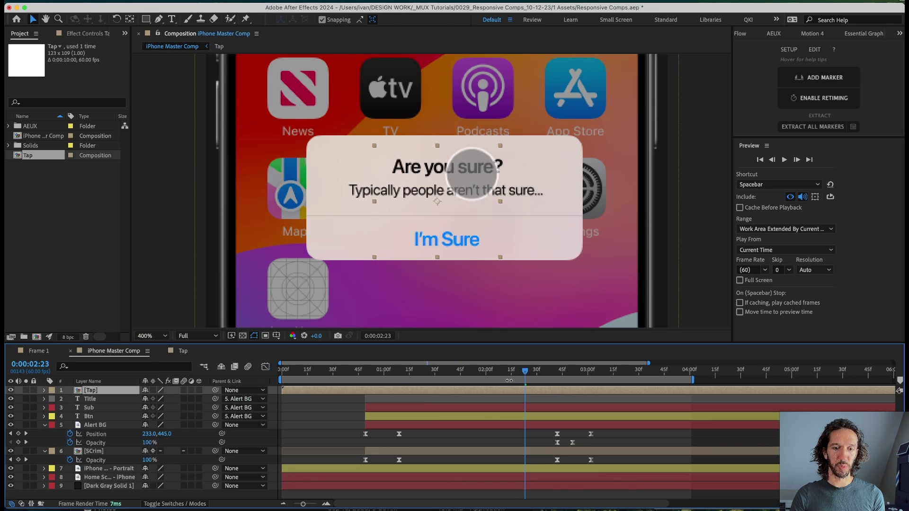
pyautogui.moveTo(508, 380); pyautogui.dragTo(528, 389)
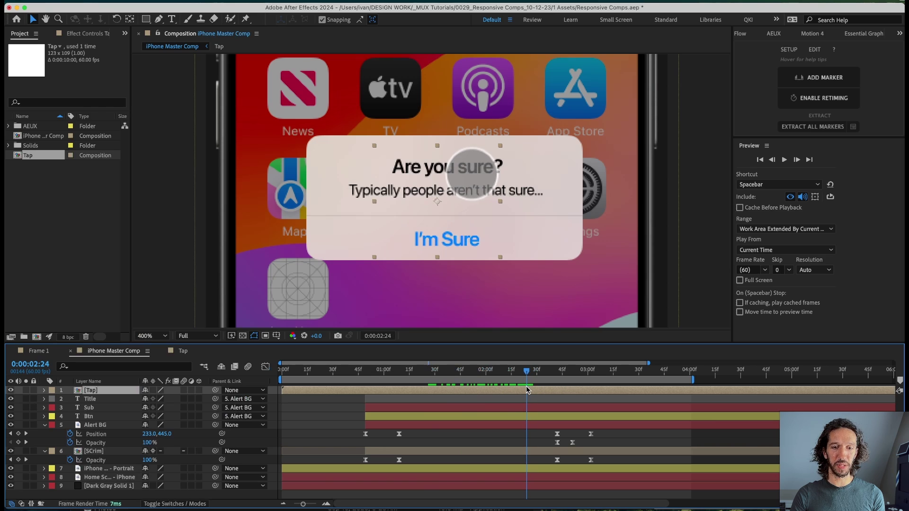
pyautogui.moveTo(472, 171); pyautogui.dragTo(444, 239)
# Reopen the Tap comp and move its layer to start at frame zero.
pyautogui.doubleClick(481, 387)
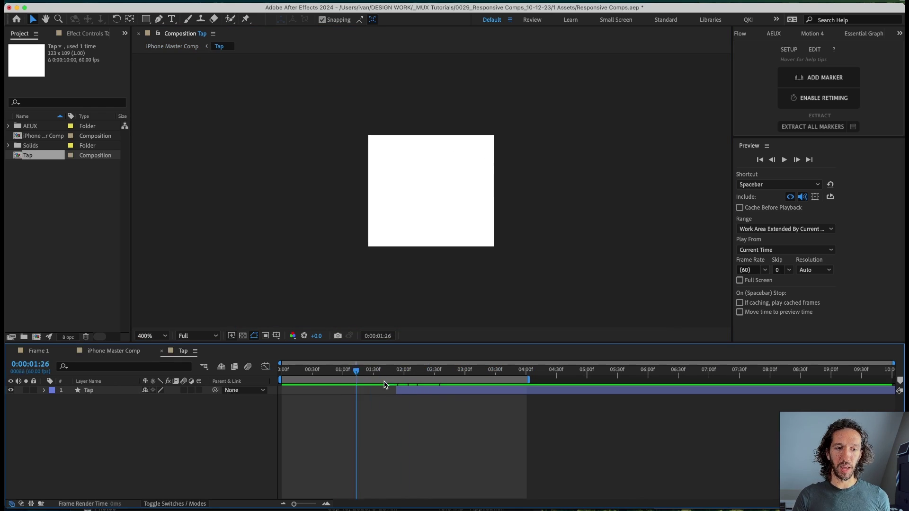
pyautogui.moveTo(384, 385); pyautogui.dragTo(343, 376)
pyautogui.press('Home')
pyautogui.click(293, 374)
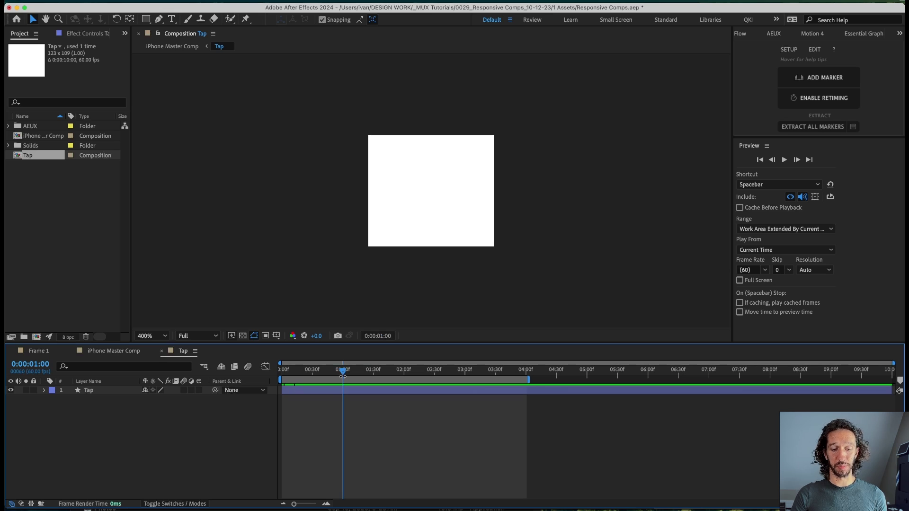
# End the work area at 0:00:00:58 and trim the Tap comp to the work area.
pyautogui.press('u')
pyautogui.press('pageup')
pyautogui.press('pageup')
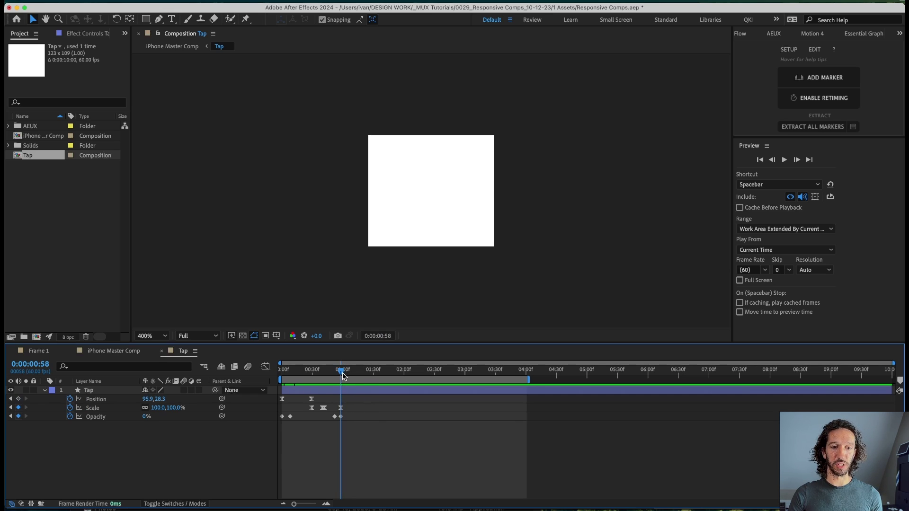
pyautogui.press('n')
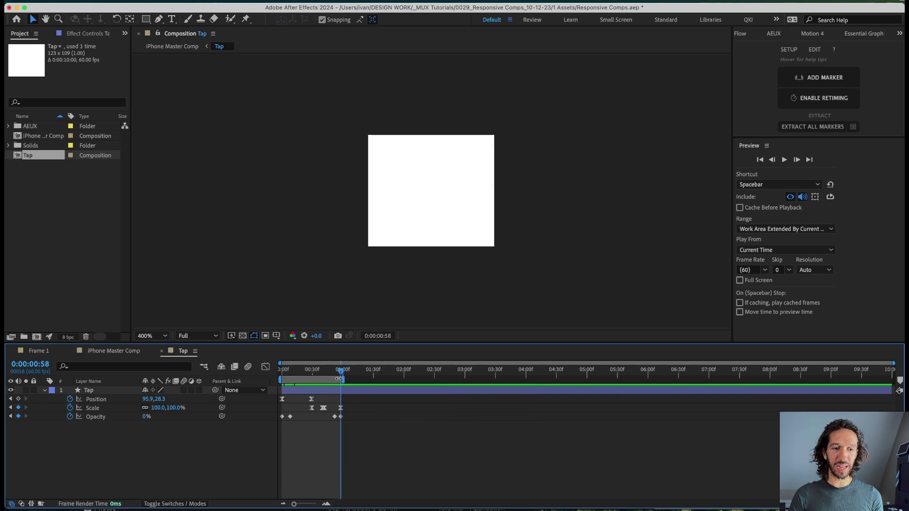
pyautogui.rightClick(327, 383)
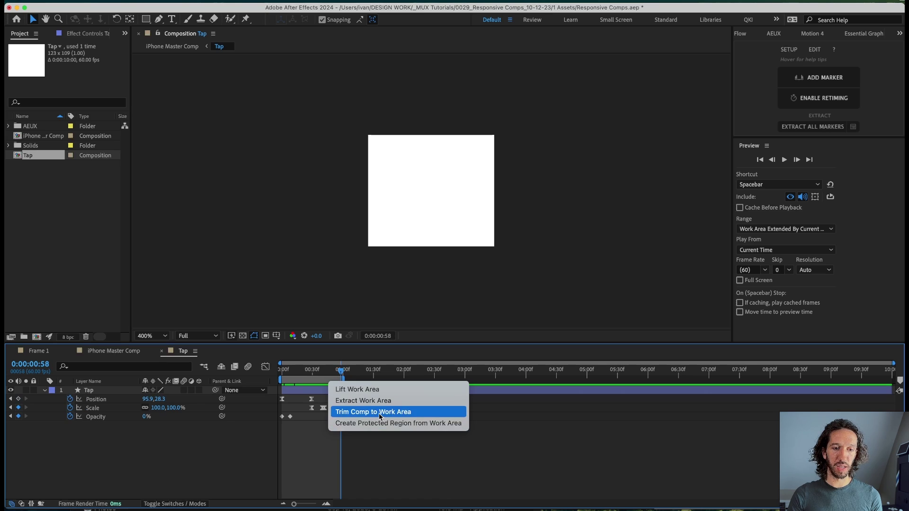
pyautogui.click(380, 416)
pyautogui.moveTo(565, 394); pyautogui.dragTo(579, 378)
pyautogui.click(133, 352)
# Scrub the master comp to the alert, then open the Tap comp at 0:00:00:46.
pyautogui.click(302, 377)
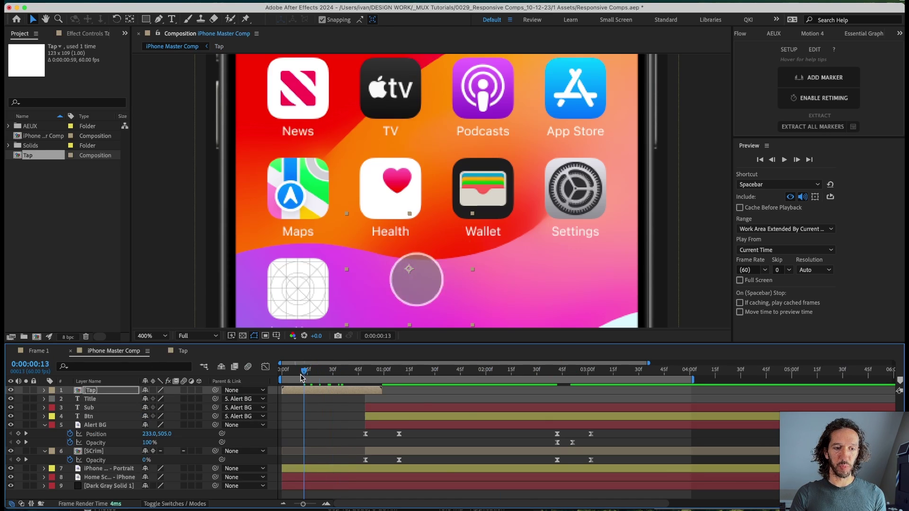
pyautogui.moveTo(302, 377); pyautogui.dragTo(370, 395)
pyautogui.moveTo(548, 373)
pyautogui.mouseDown()
pyautogui.moveTo(541, 379)
pyautogui.moveTo(560, 386)
pyautogui.mouseUp()
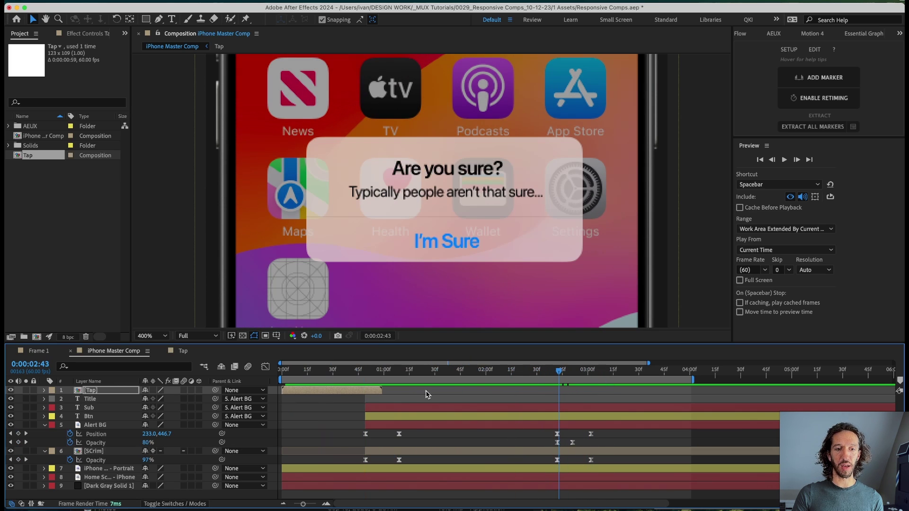
pyautogui.doubleClick(365, 392)
pyautogui.moveTo(583, 374); pyautogui.dragTo(758, 386)
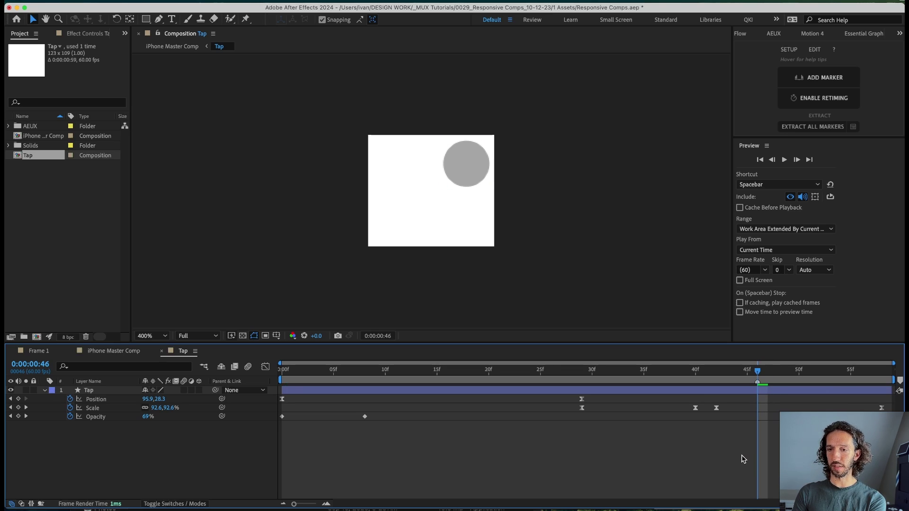
# Add a composition marker named 'tap' at 0:00:00:46 in the Tap comp.
pyautogui.doubleClick(757, 383)
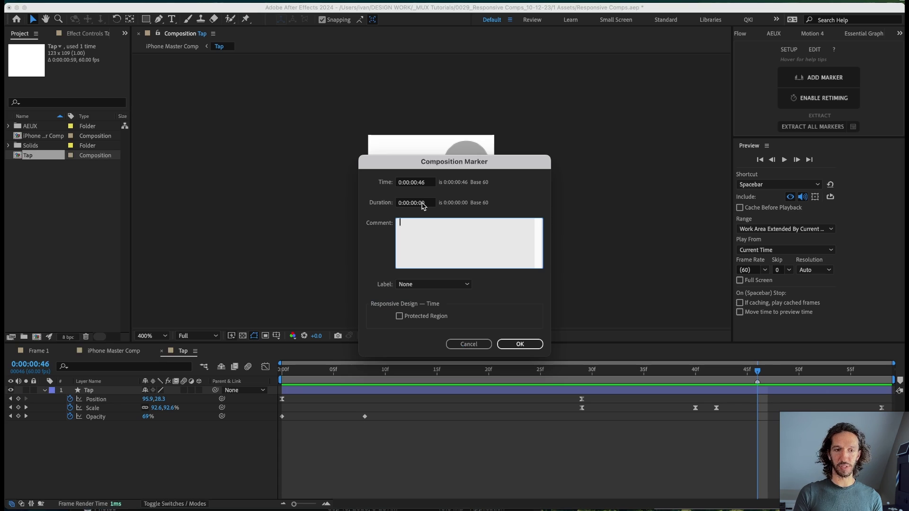
pyautogui.write('tap')
pyautogui.click(519, 344)
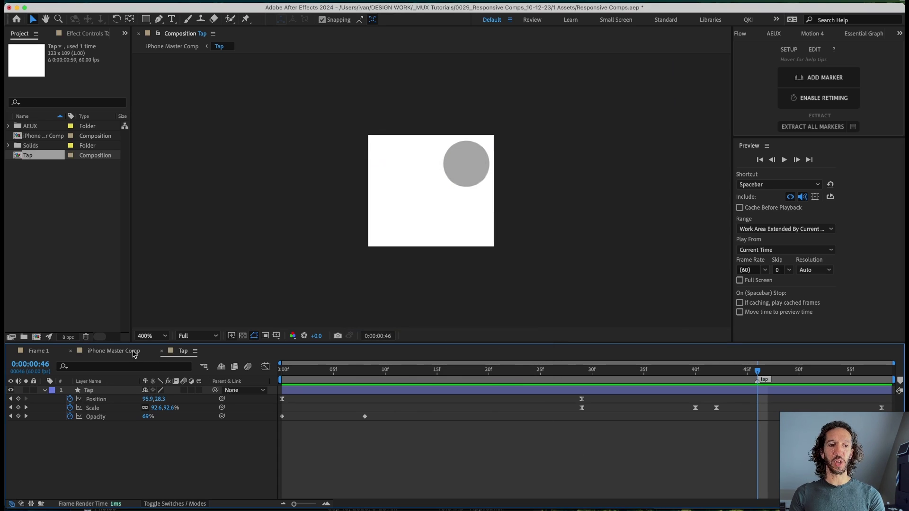
# Update the [Tap] layer's markers from source in the master comp and restore the timeline.
pyautogui.click(114, 351)
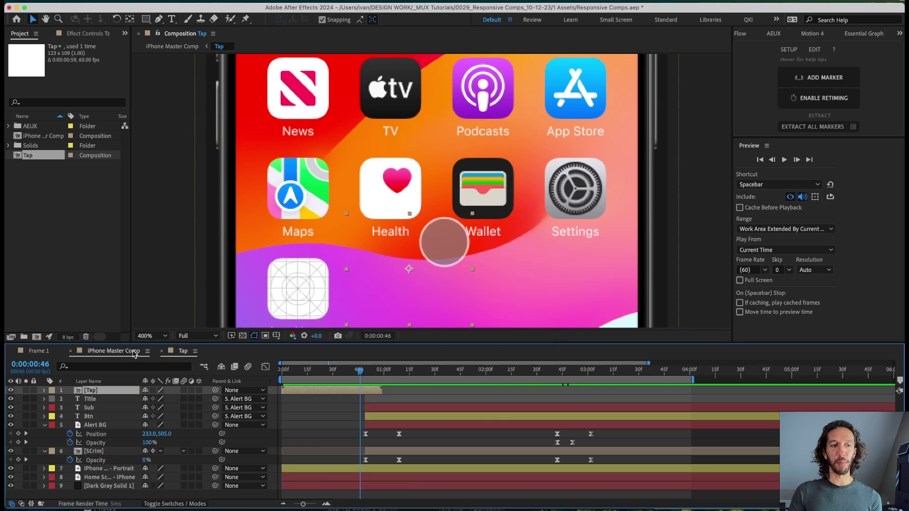
pyautogui.rightClick(357, 392)
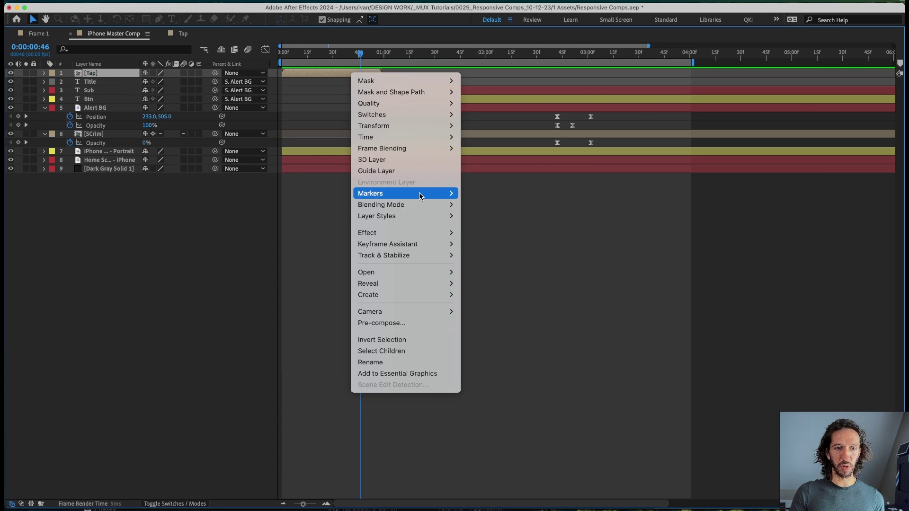
pyautogui.moveTo(419, 196)
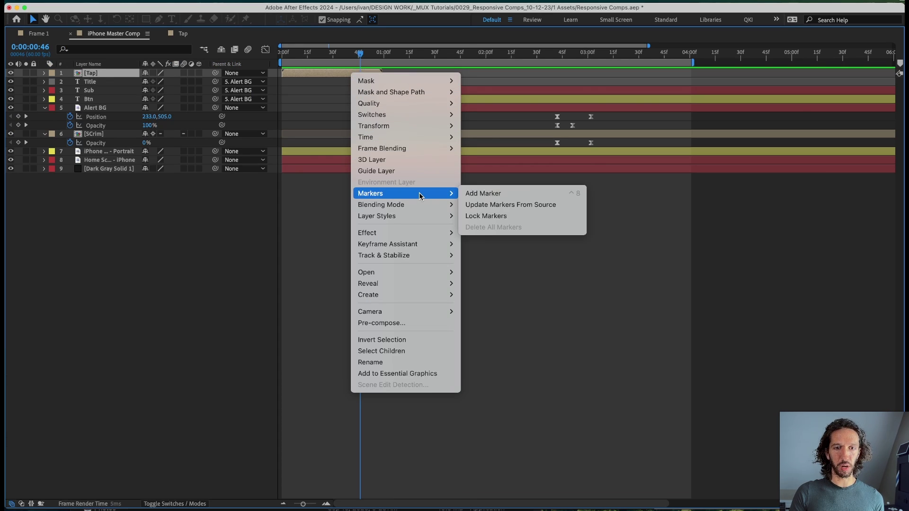
pyautogui.click(512, 206)
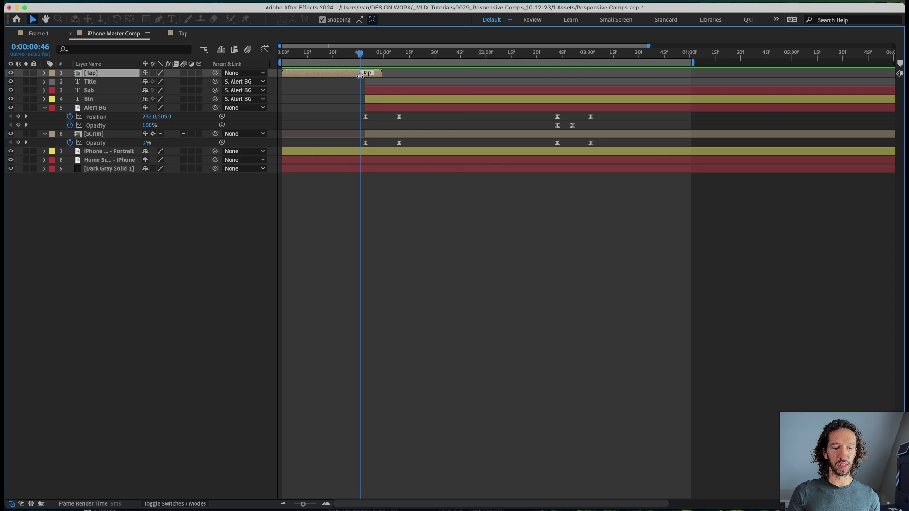
pyautogui.press('`')
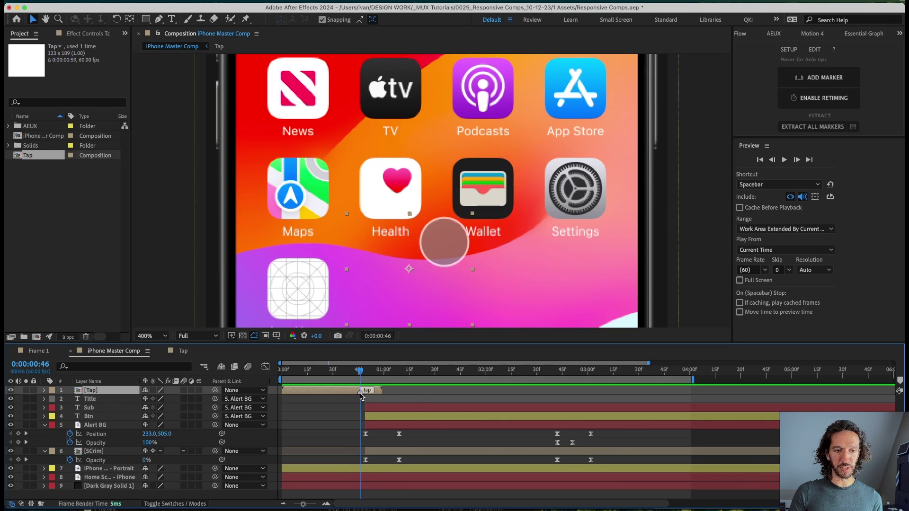
# Slide the [Tap] layer so its marker hits the alert button at 0:00:02:42.
pyautogui.moveTo(361, 371)
pyautogui.mouseDown()
pyautogui.moveTo(584, 419)
pyautogui.moveTo(559, 420)
pyautogui.mouseUp()
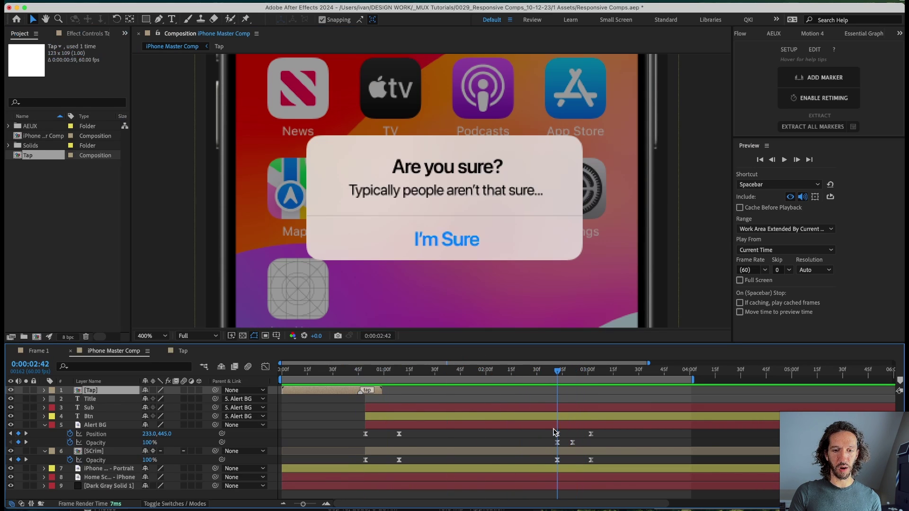
pyautogui.moveTo(321, 393); pyautogui.dragTo(516, 405)
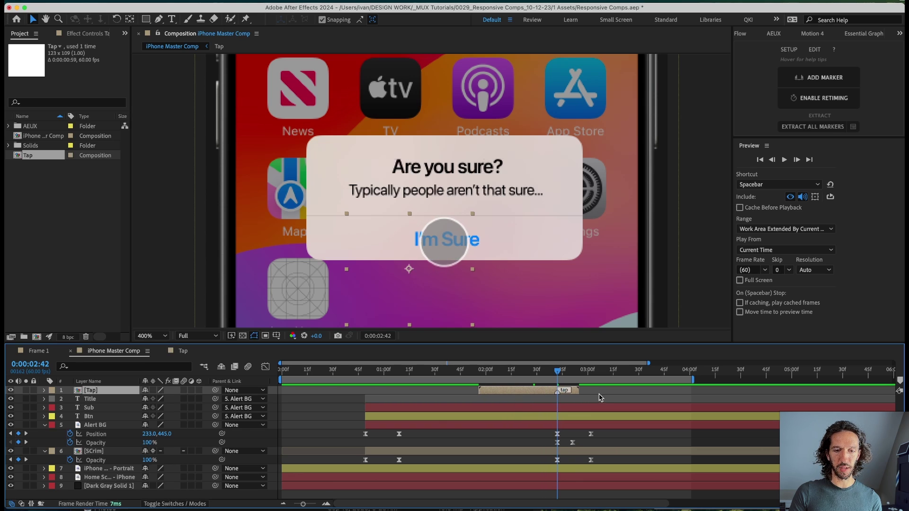
pyautogui.click(602, 398)
pyautogui.press('space')
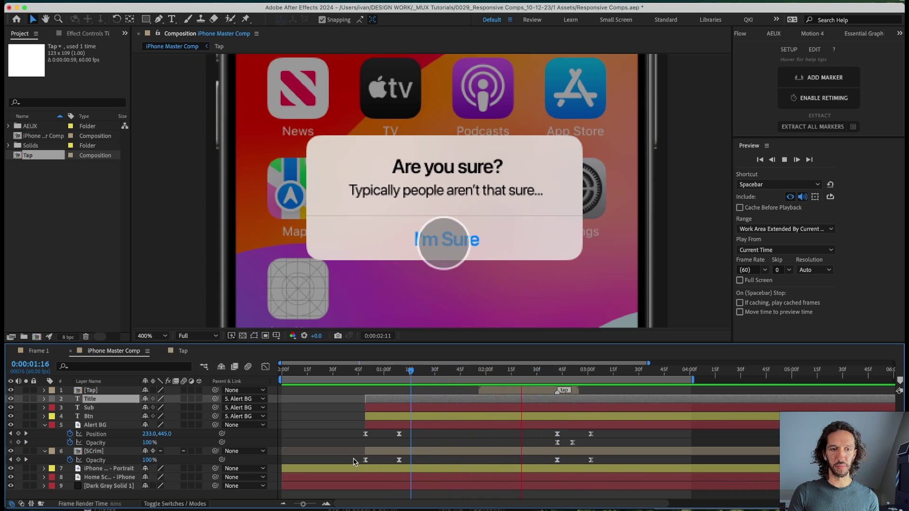
pyautogui.click(673, 391)
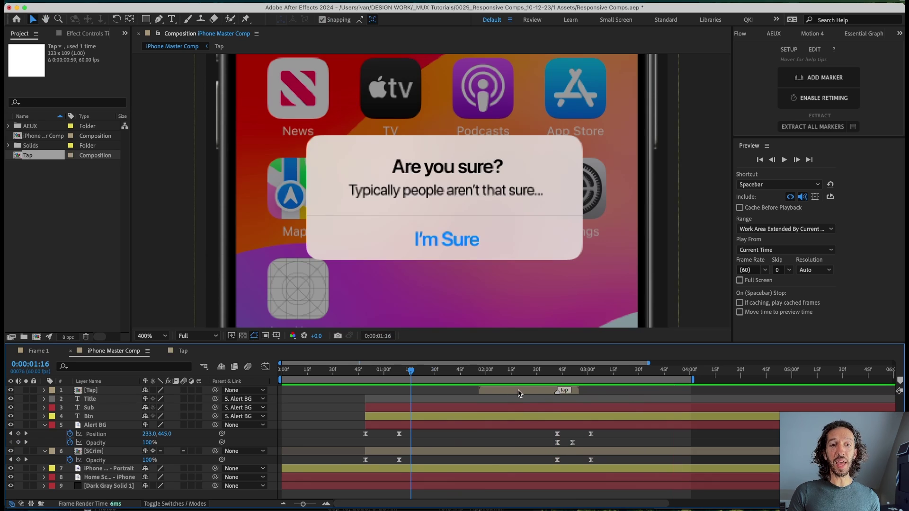
pyautogui.moveTo(551, 373); pyautogui.dragTo(686, 393)
# Duplicate the Tap layer and place the later copy's circle over the TV and Health icons.
pyautogui.hotkey('ctrl', 'd')
pyautogui.click(655, 373)
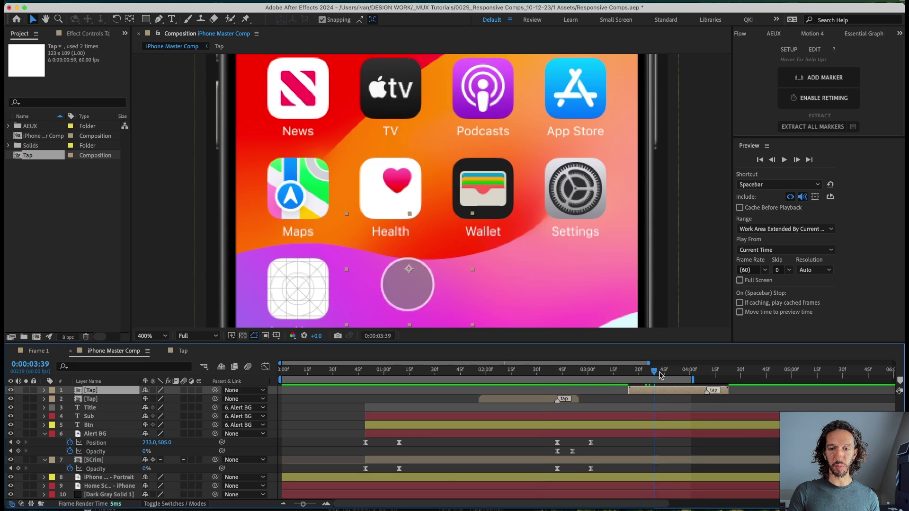
pyautogui.click(680, 374)
pyautogui.moveTo(436, 241)
pyautogui.mouseDown()
pyautogui.moveTo(564, 185)
pyautogui.moveTo(402, 138)
pyautogui.moveTo(404, 151)
pyautogui.mouseUp()
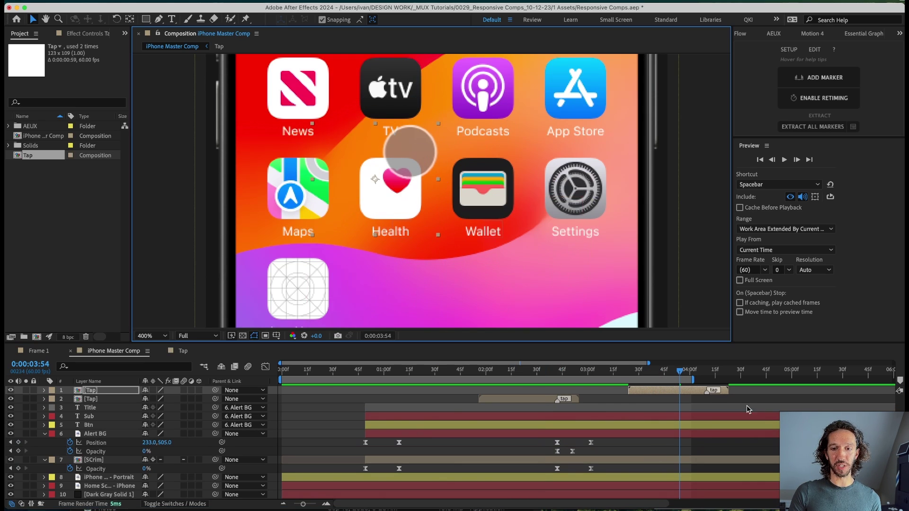
pyautogui.moveTo(710, 373)
pyautogui.mouseDown()
pyautogui.moveTo(644, 373)
pyautogui.moveTo(634, 390)
pyautogui.mouseUp()
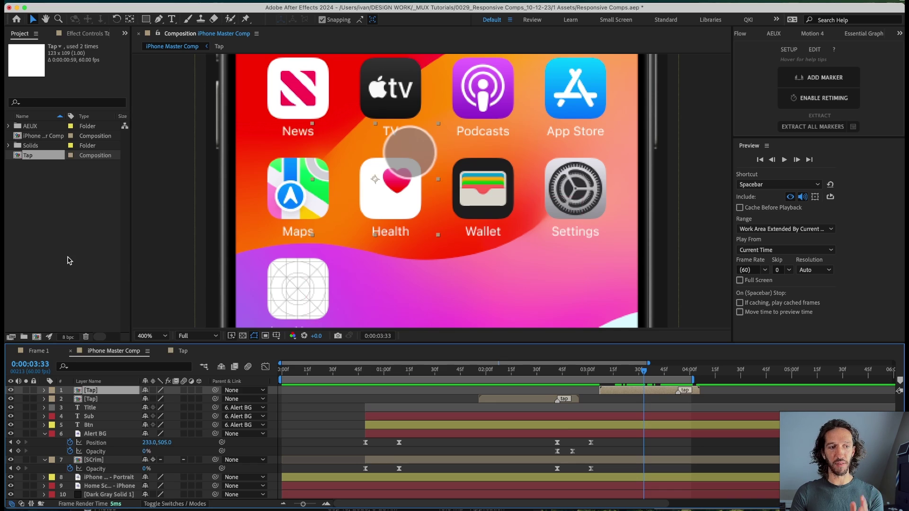
# Create a project folder named 'Pre-comp' and move the Tap comp into it.
pyautogui.click(36, 228)
pyautogui.click(19, 159)
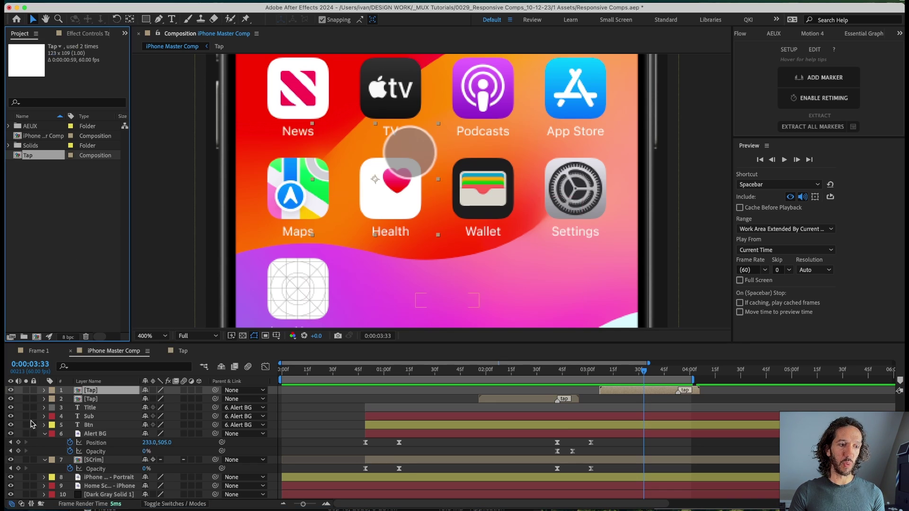
pyautogui.click(24, 337)
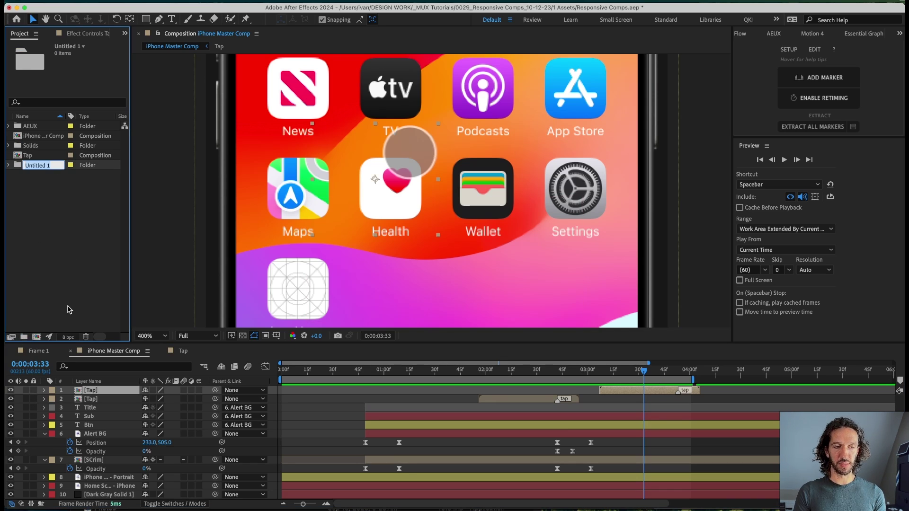
pyautogui.write('Pre-comp')
pyautogui.press('Return')
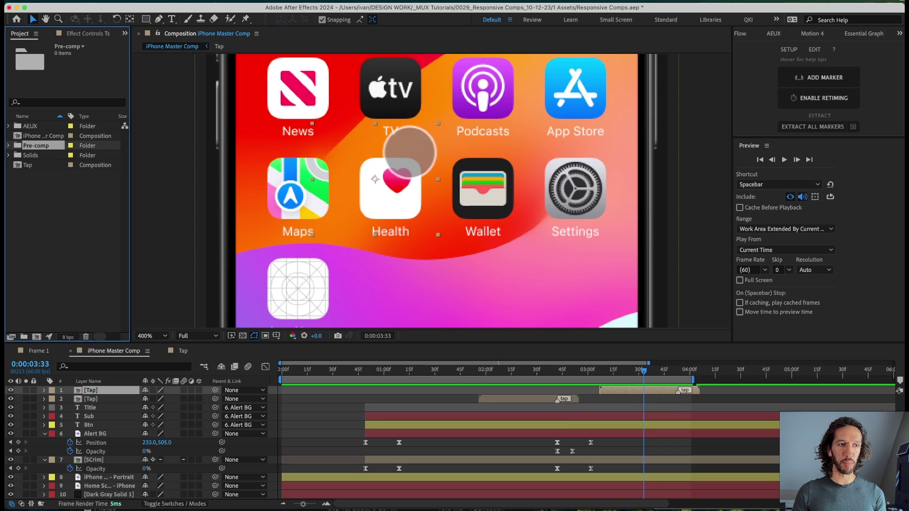
pyautogui.click(28, 165)
pyautogui.moveTo(28, 165); pyautogui.dragTo(10, 148)
pyautogui.click(9, 147)
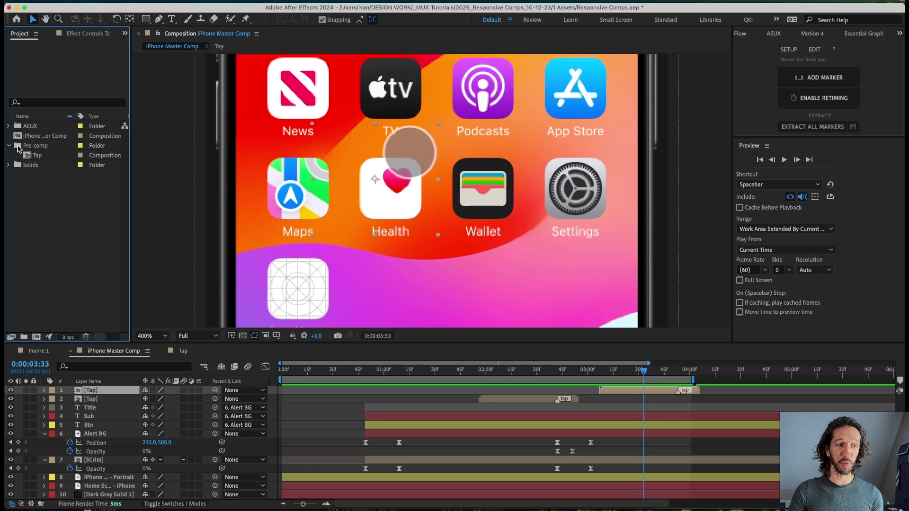
# Rename the folder to '_Pre-comps' and remove the duplicate Tap layer.
pyautogui.press('Return')
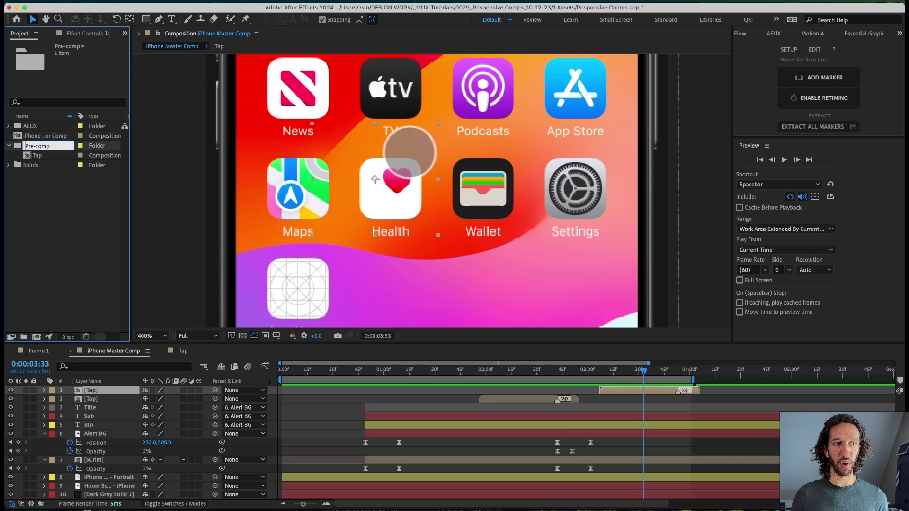
pyautogui.write('_')
pyautogui.press('End')
pyautogui.write('s')
pyautogui.press('Return')
pyautogui.click(33, 186)
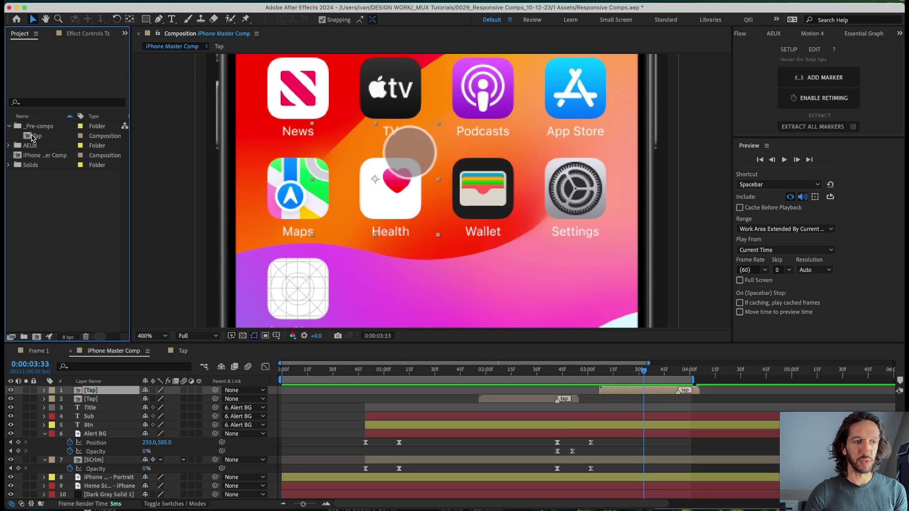
pyautogui.hotkey('ctrl', 'z')
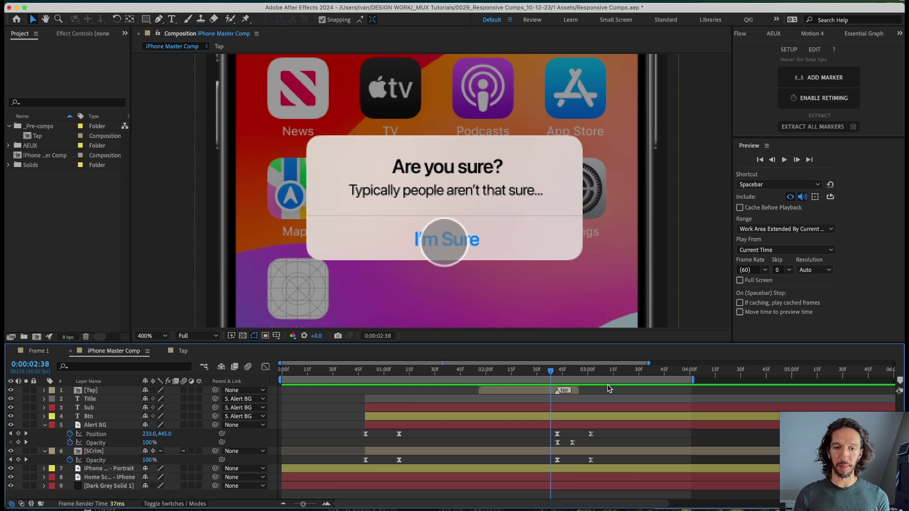
# Select the Title, Sub, Btn, Alert BG and Scrim layers together.
pyautogui.click(485, 404)
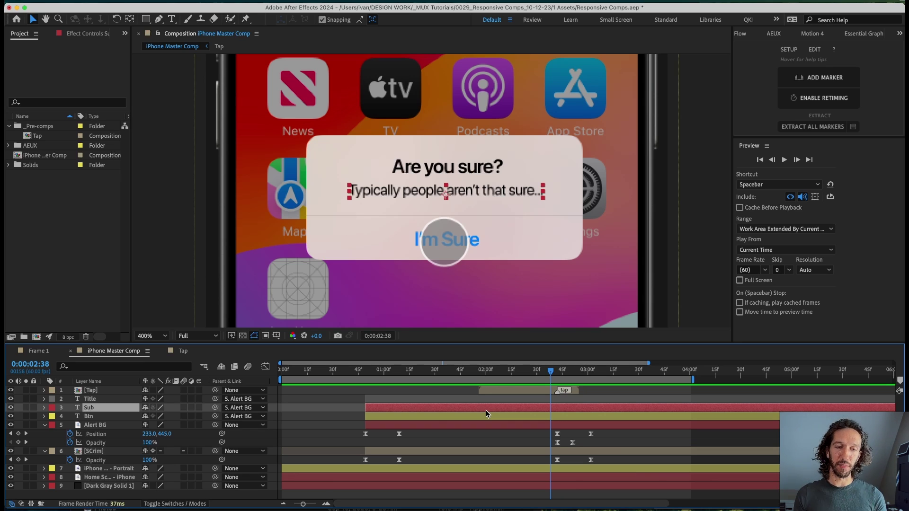
pyautogui.click(91, 400)
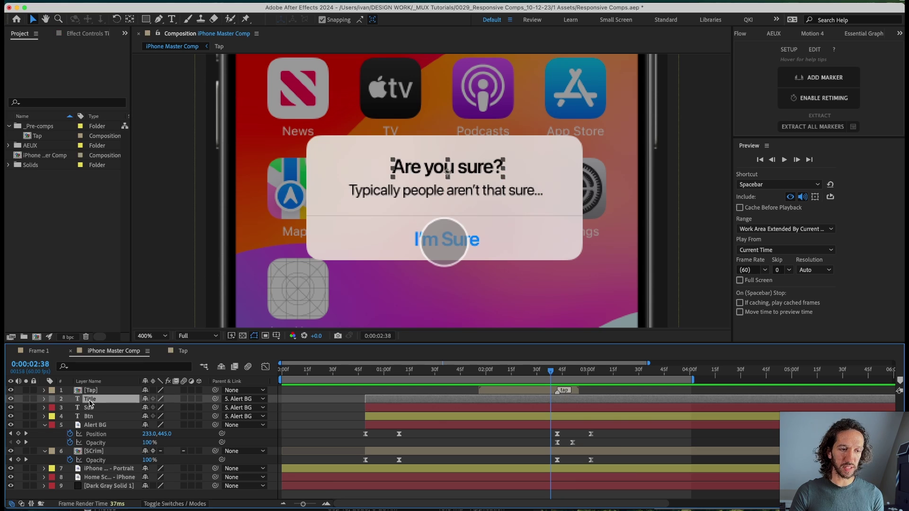
pyautogui.keyDown('shift'); pyautogui.click(101, 409); pyautogui.keyUp('shift')
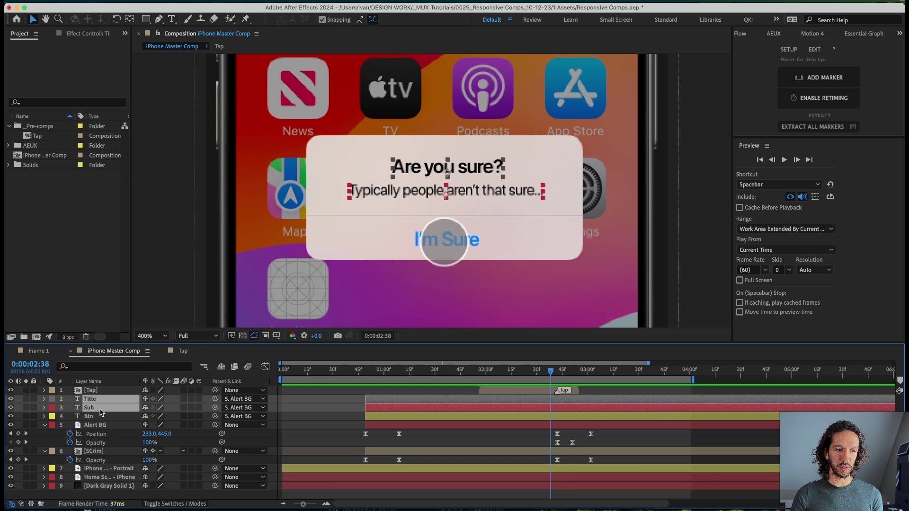
pyautogui.keyDown('shift'); pyautogui.click(102, 417); pyautogui.keyUp('shift')
pyautogui.keyDown('shift'); pyautogui.click(105, 426); pyautogui.keyUp('shift')
pyautogui.keyDown('shift'); pyautogui.click(109, 452); pyautogui.keyUp('shift')
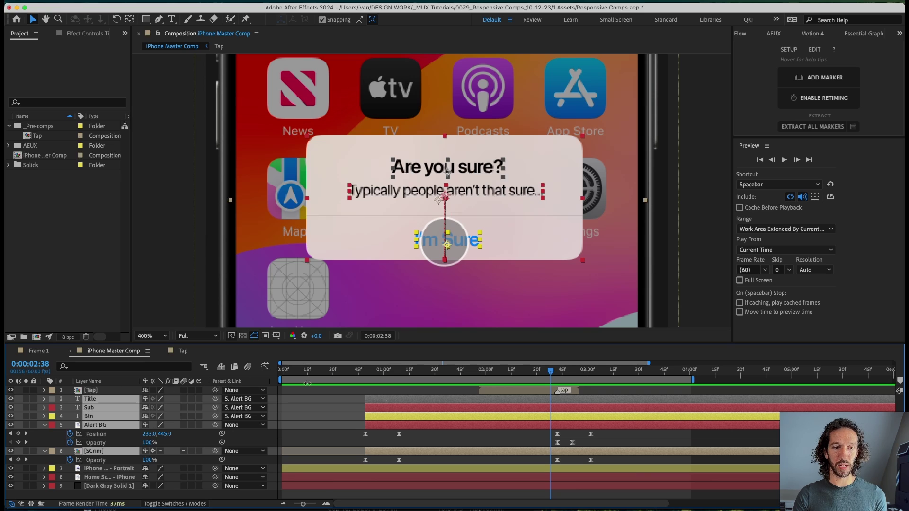
# Pre-compose the selected layers into a new composition named Alert.
pyautogui.press('`')
pyautogui.rightClick(473, 107)
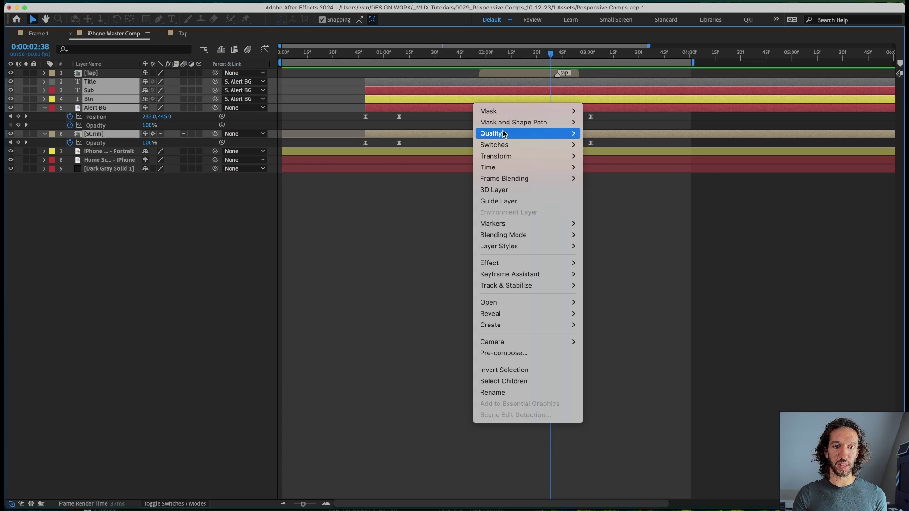
pyautogui.click(505, 353)
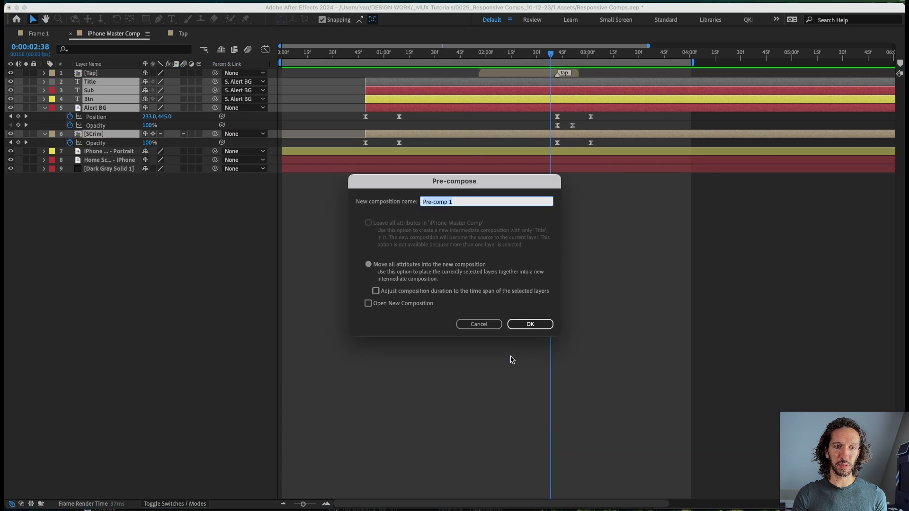
pyautogui.write('Alert')
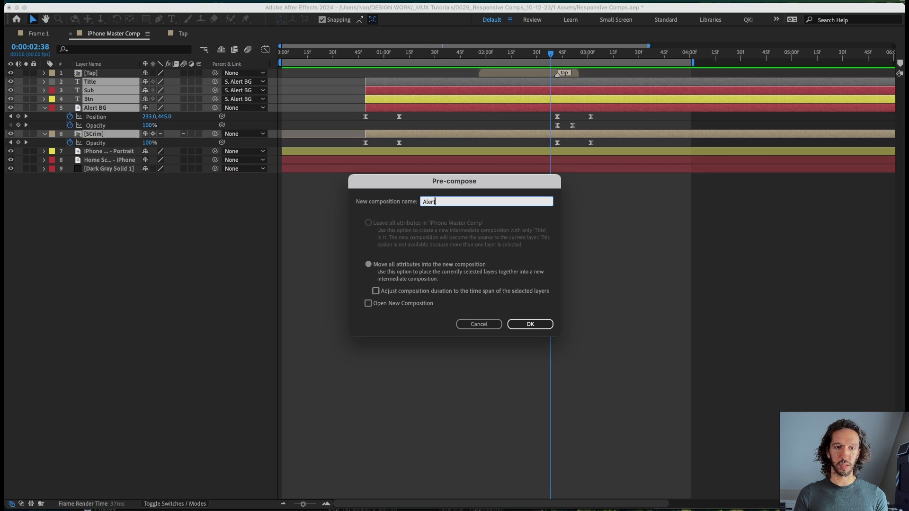
pyautogui.click(539, 324)
pyautogui.press('`')
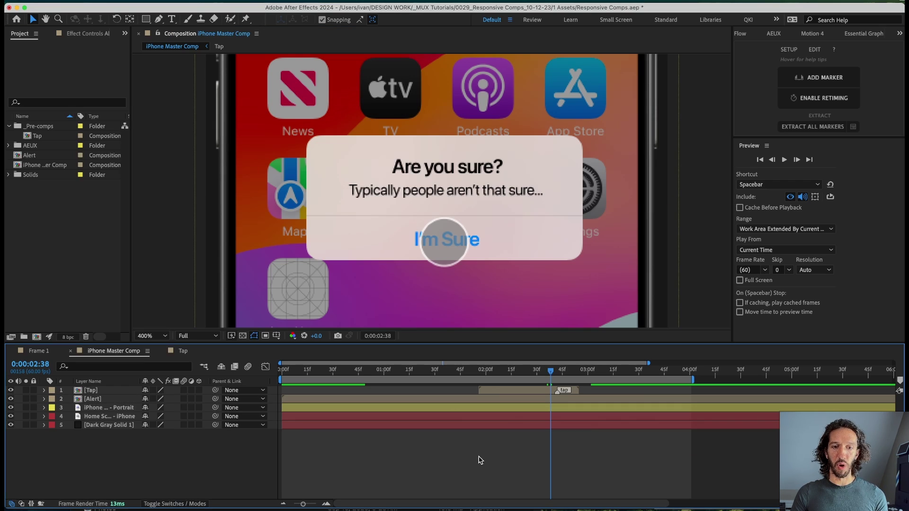
# Open the Alert pre-comp, reveal its layers' keyframes, and scrub to where the scrim and alert appear.
pyautogui.doubleClick(481, 401)
pyautogui.scroll(-4, 441, 247)
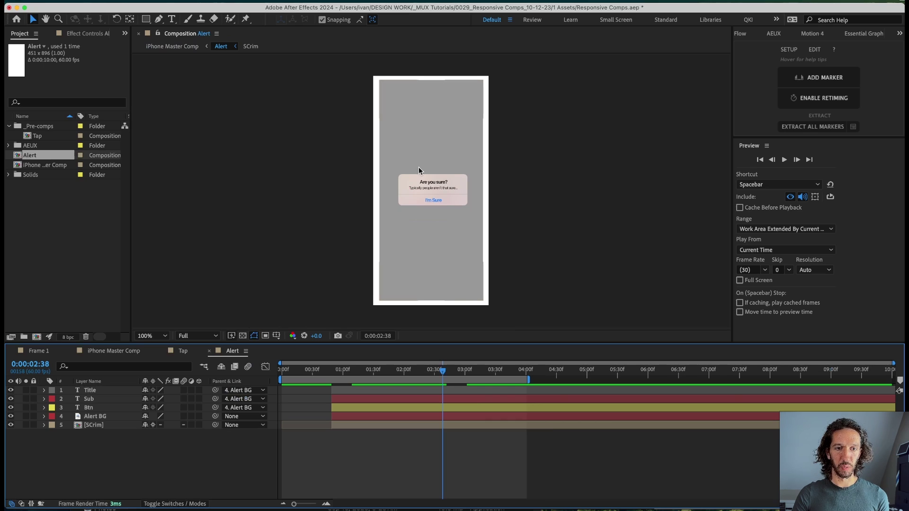
pyautogui.click(417, 400)
pyautogui.press('u')
pyautogui.press('Home')
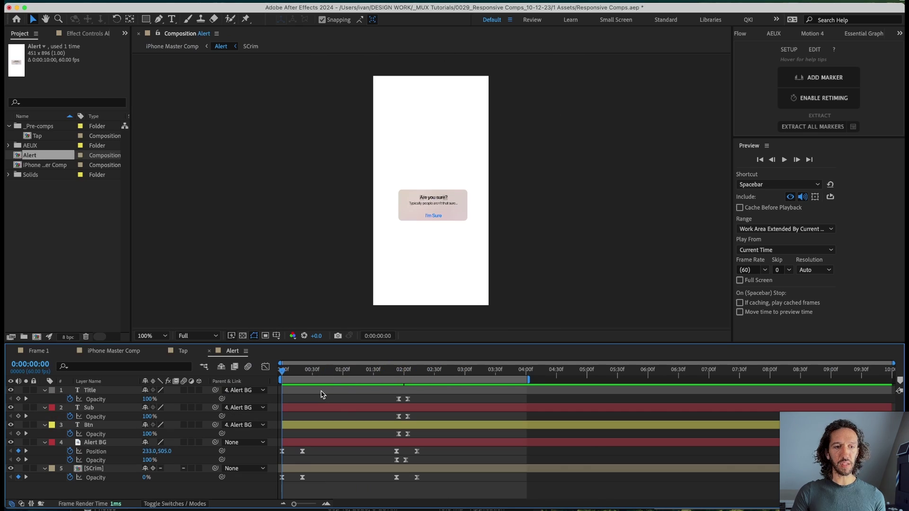
pyautogui.click(304, 410)
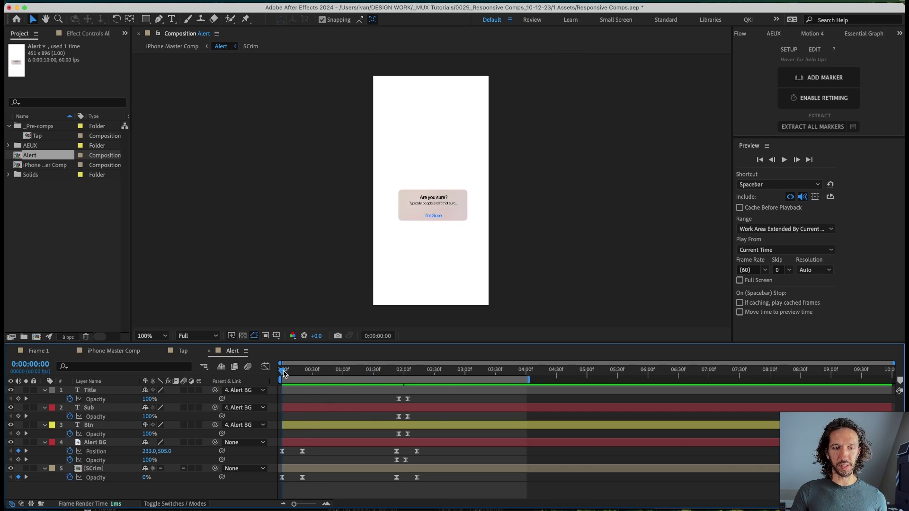
pyautogui.press('u')
pyautogui.press('u')
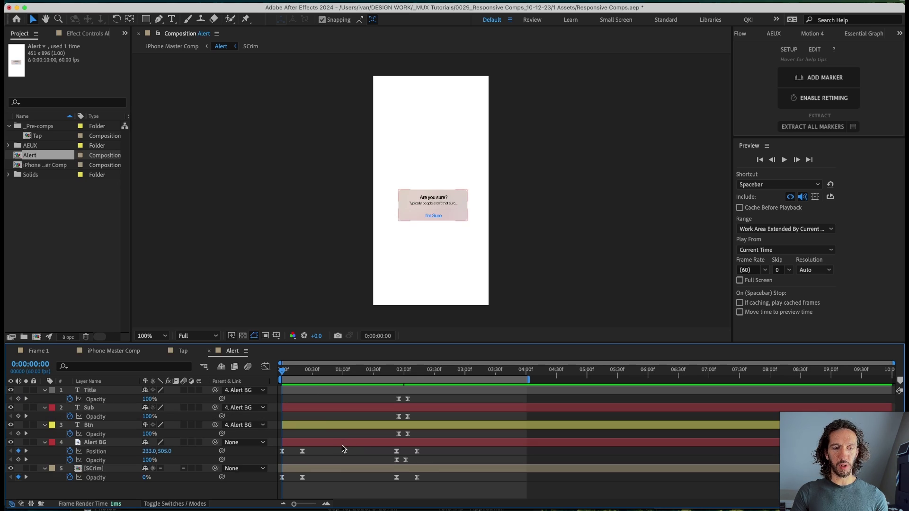
pyautogui.moveTo(416, 477)
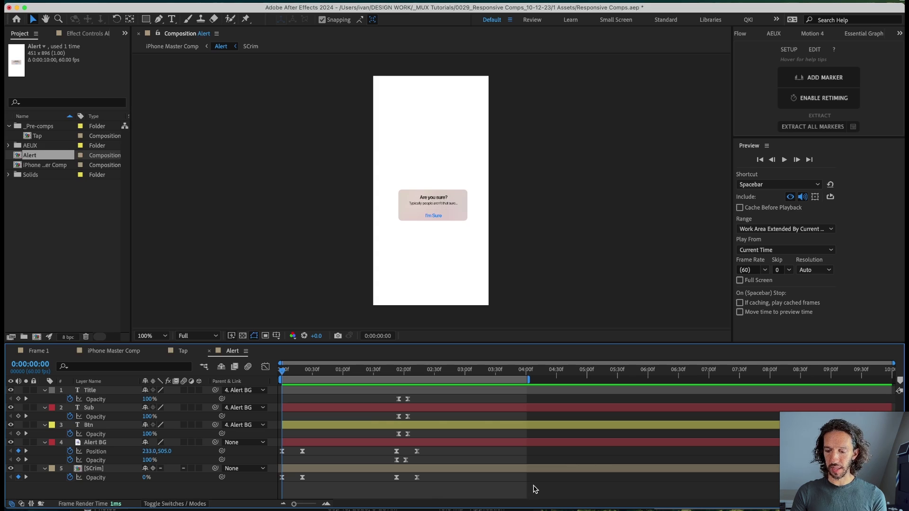
pyautogui.moveTo(284, 371); pyautogui.dragTo(398, 377)
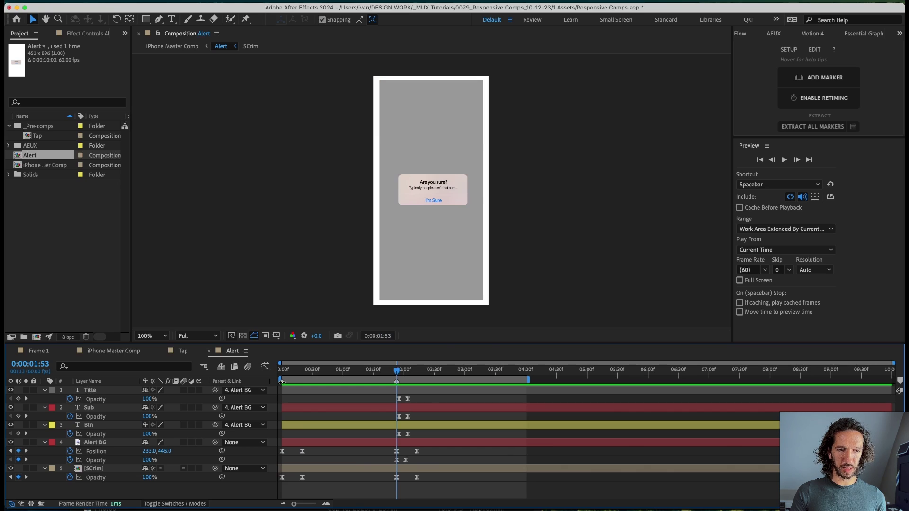
# Label the composition markers at 0:00 and 1:53 as 'In' and 'out'.
pyautogui.doubleClick(282, 381)
pyautogui.write('In')
pyautogui.press('Return')
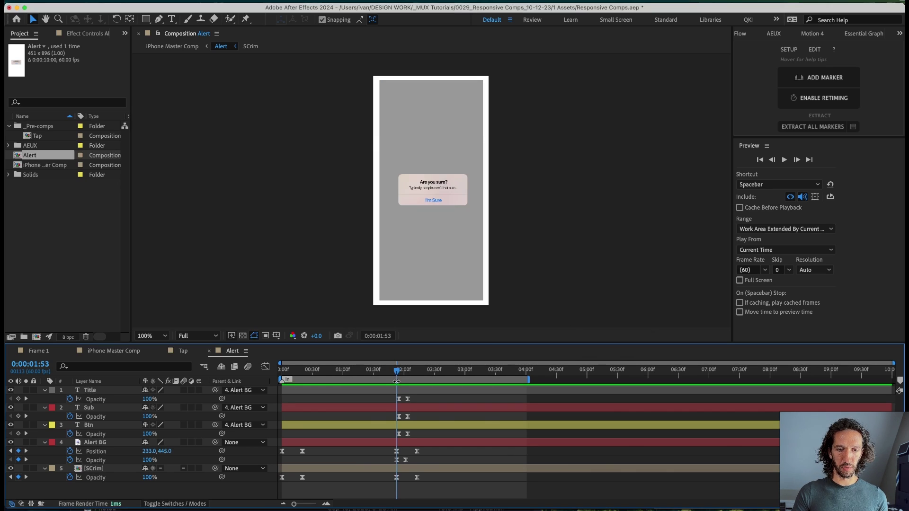
pyautogui.doubleClick(397, 382)
pyautogui.write('out')
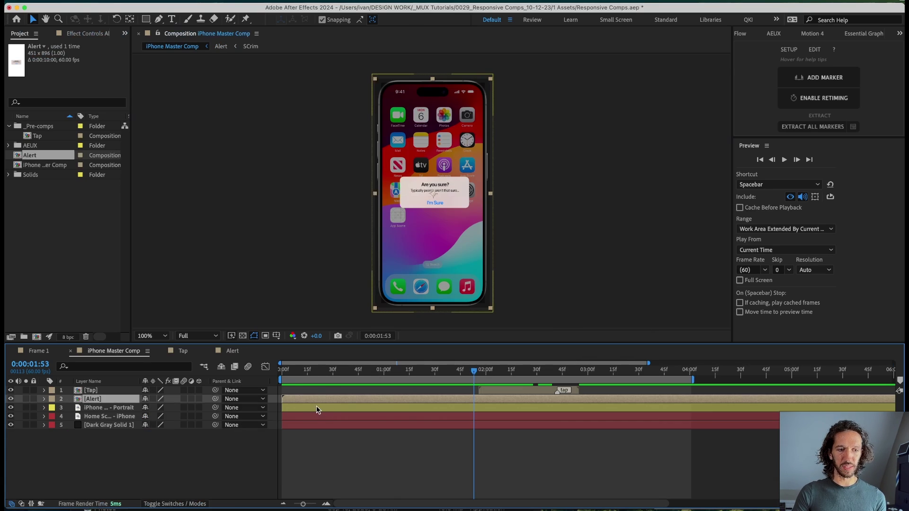
pyautogui.press('`')
# Update the master comp's Alert layer markers from its source so it shows In and out.
pyautogui.rightClick(326, 86)
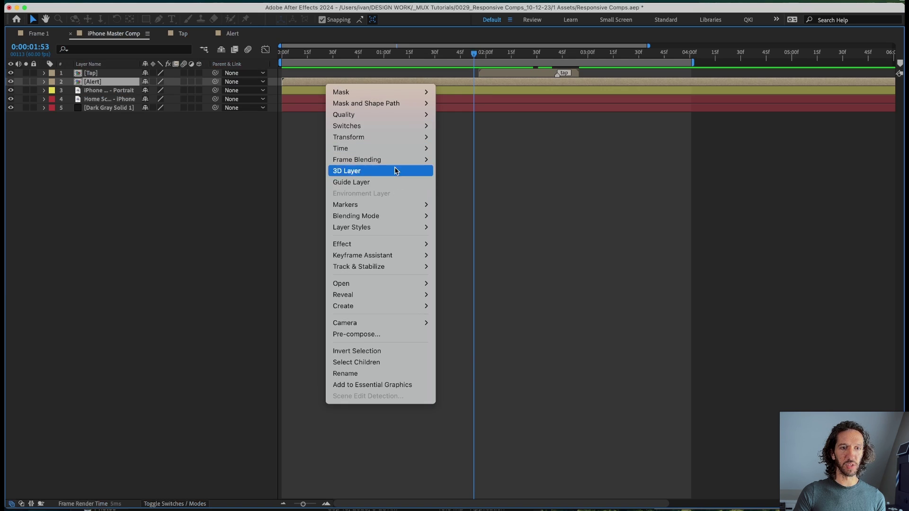
pyautogui.moveTo(388, 205)
pyautogui.click(479, 216)
pyautogui.click(412, 164)
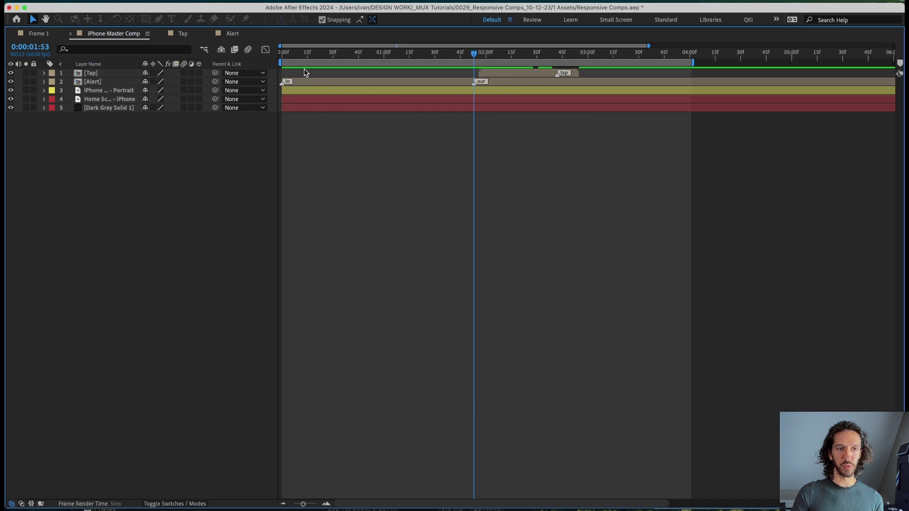
pyautogui.click(358, 84)
pyautogui.press('`')
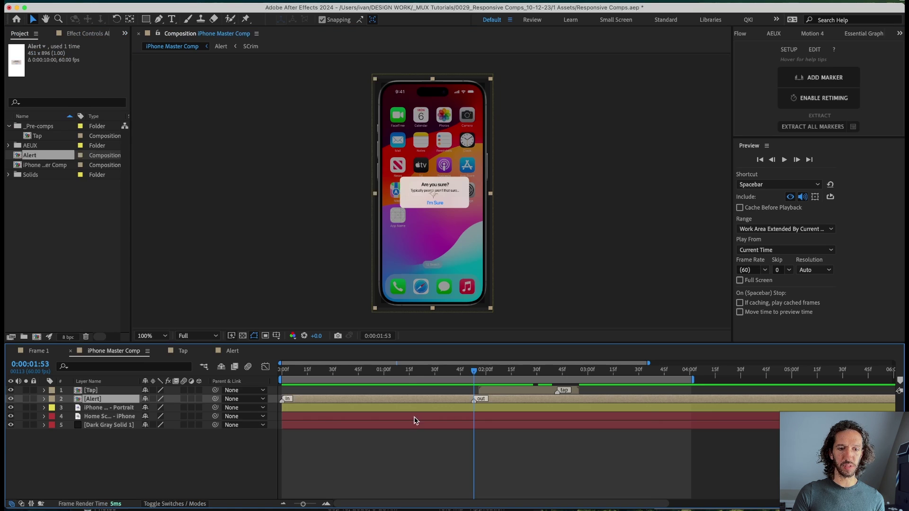
pyautogui.doubleClick(397, 399)
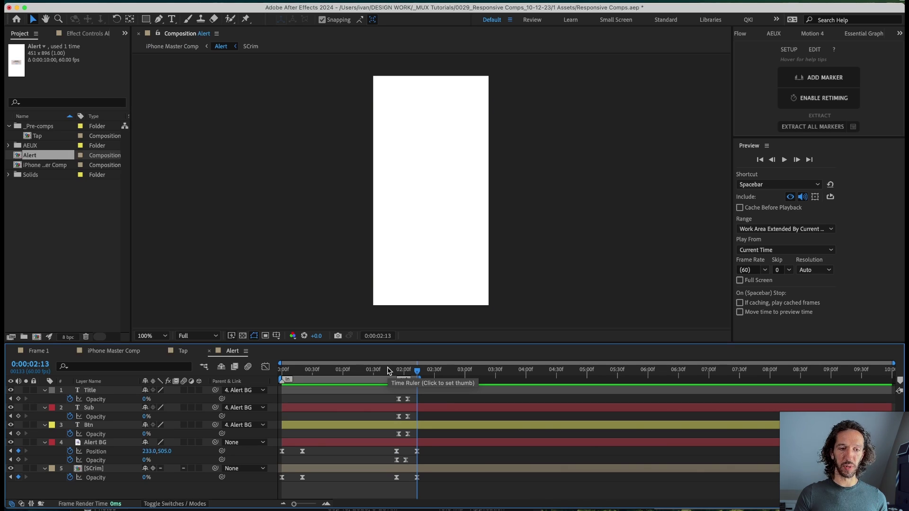
# Trim the Alert comp to its work area, then slide the Alert layer later in iPhone Master Comp.
pyautogui.rightClick(386, 379)
pyautogui.click(407, 408)
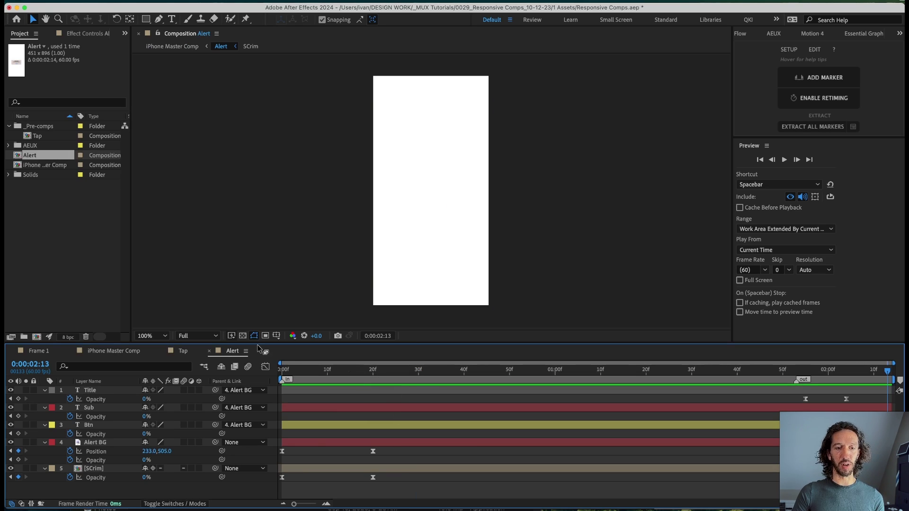
pyautogui.click(150, 354)
pyautogui.moveTo(284, 371); pyautogui.dragTo(484, 372)
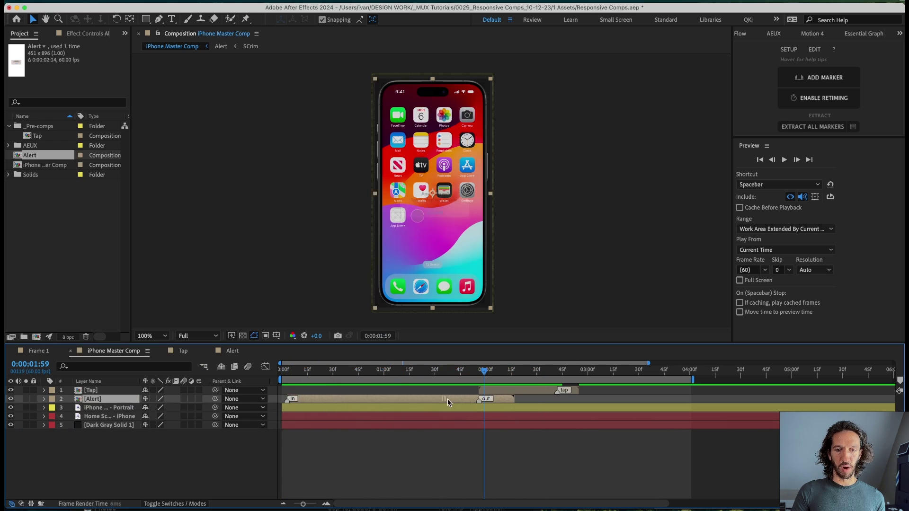
pyautogui.moveTo(440, 398); pyautogui.dragTo(282, 372)
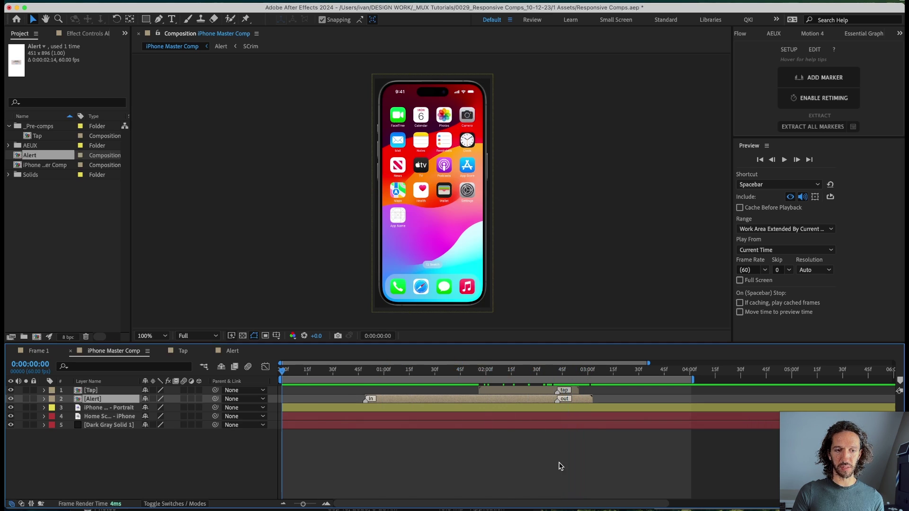
pyautogui.click(560, 466)
pyautogui.press('space')
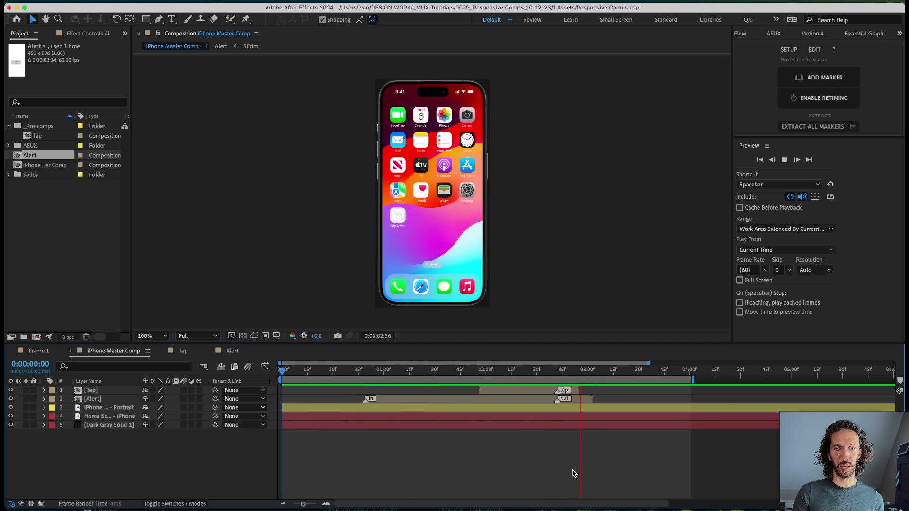
pyautogui.click(488, 379)
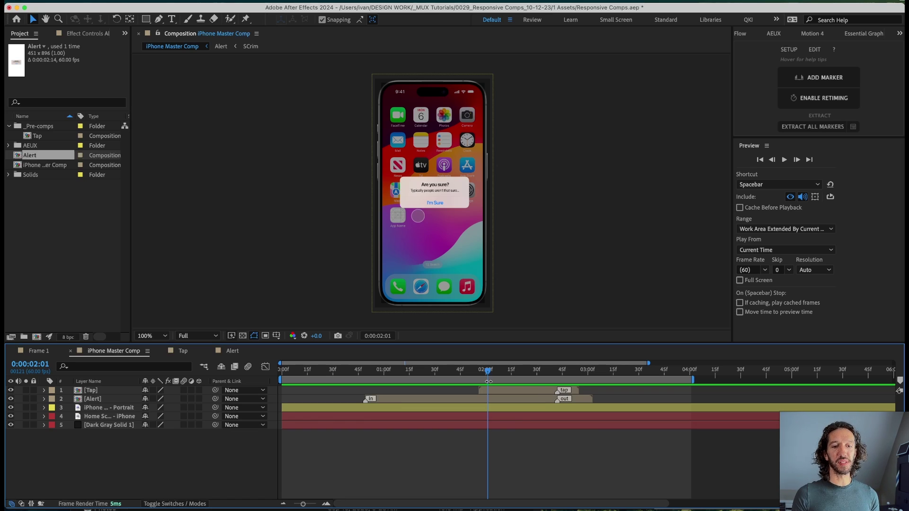
pyautogui.click(479, 401)
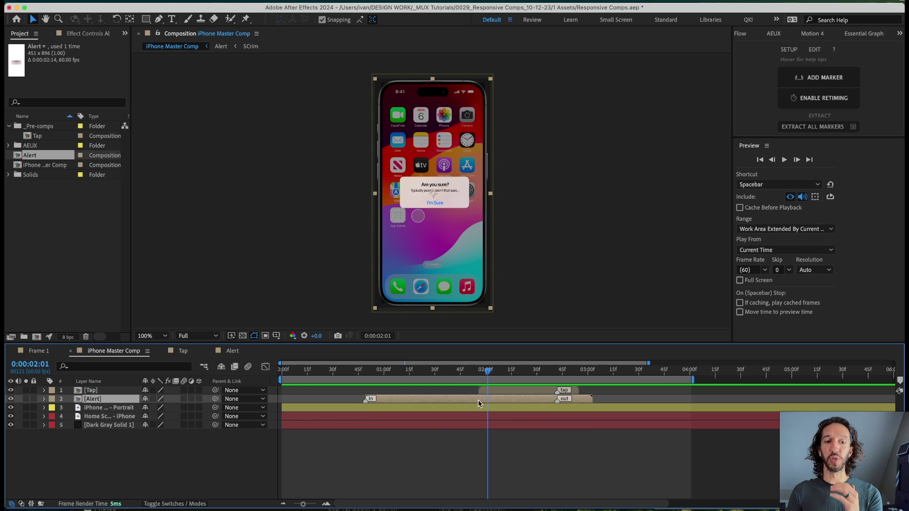
# Open the Alert precomp from its layer and move the playhead to its start.
pyautogui.doubleClick(478, 403)
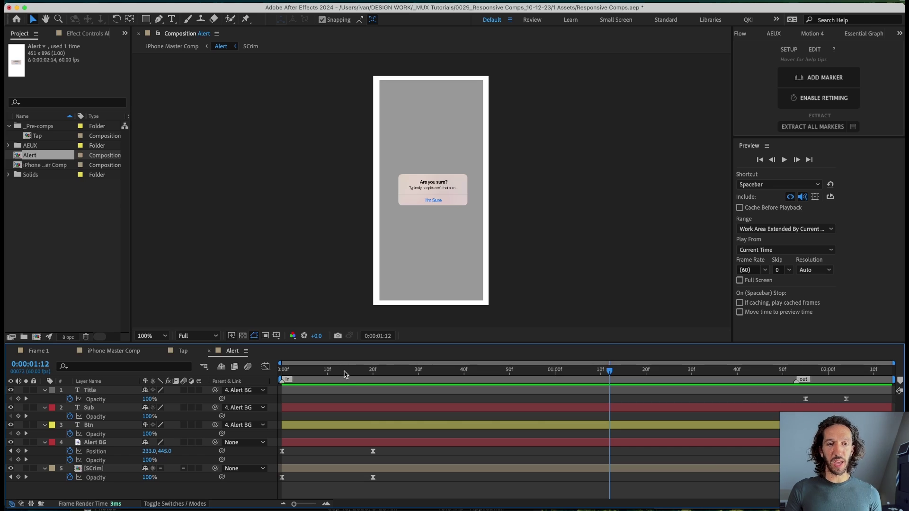
pyautogui.moveTo(345, 370); pyautogui.dragTo(550, 381)
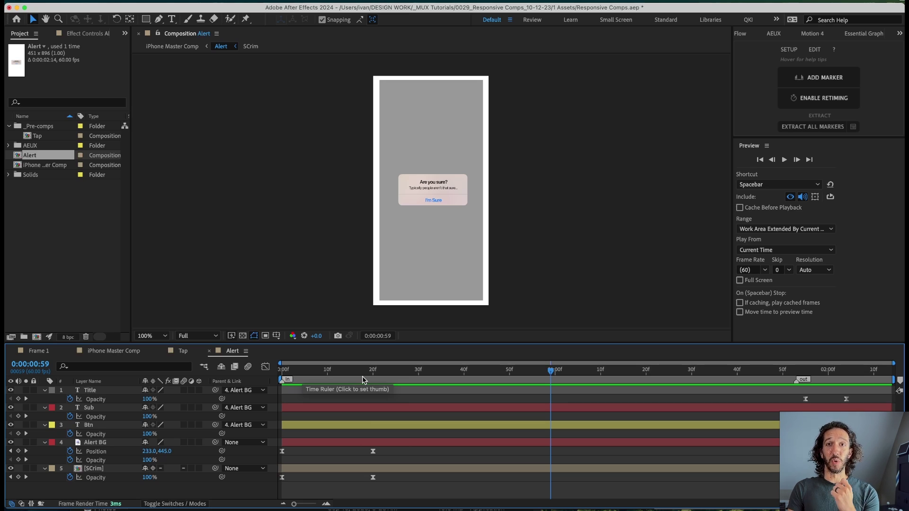
# Make the In marker a protected region ending at 20 frames.
pyautogui.doubleClick(283, 380)
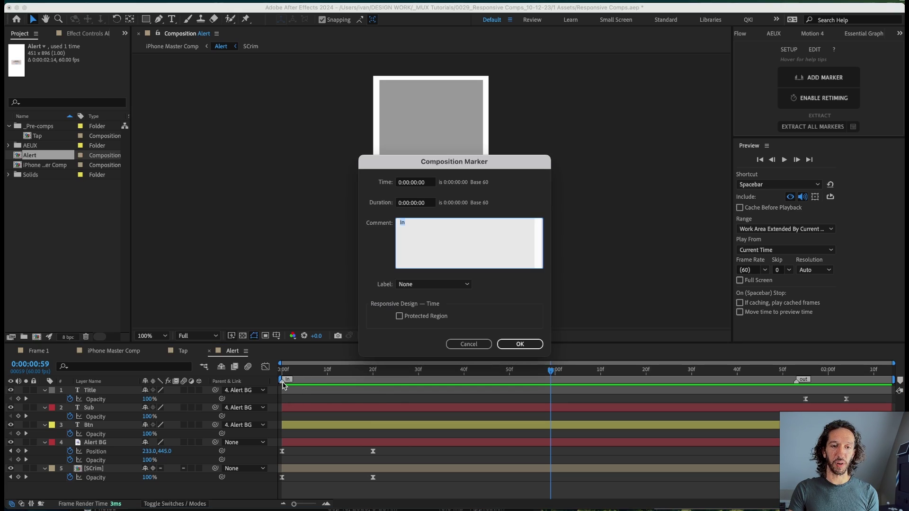
pyautogui.click(399, 316)
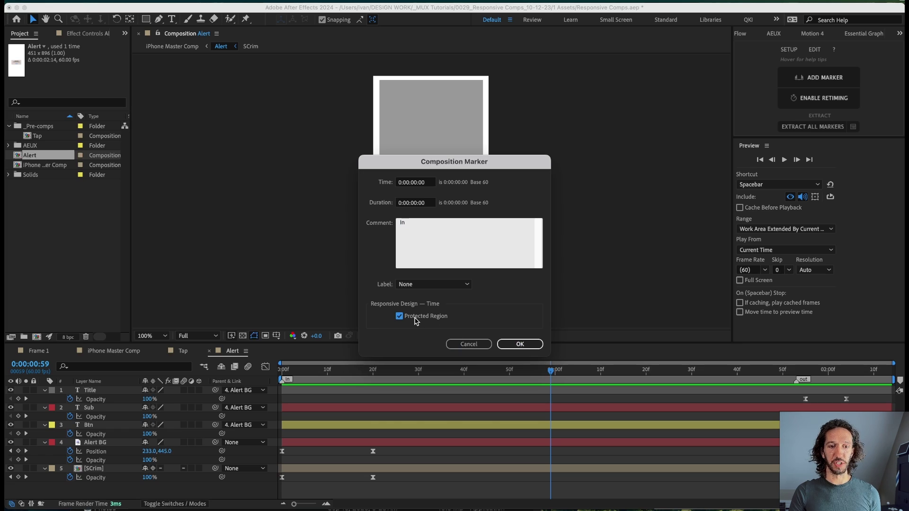
pyautogui.click(528, 343)
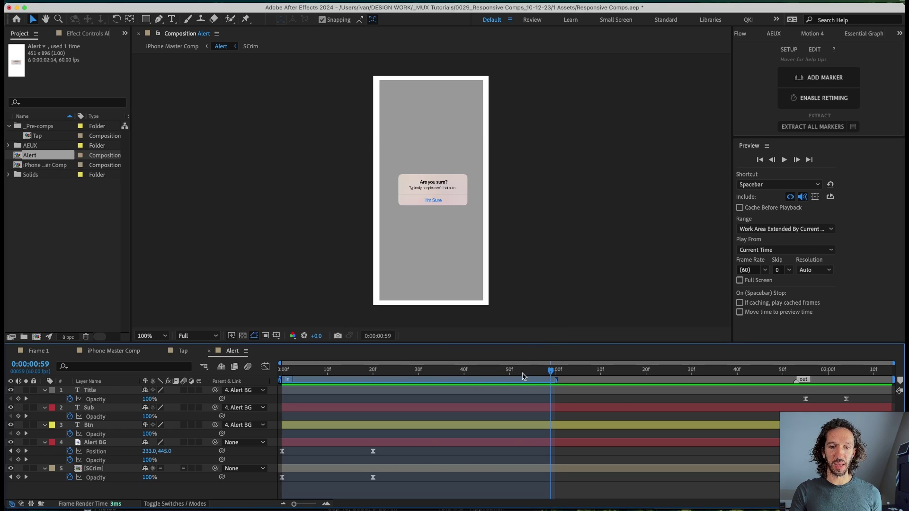
pyautogui.moveTo(322, 372); pyautogui.dragTo(298, 373)
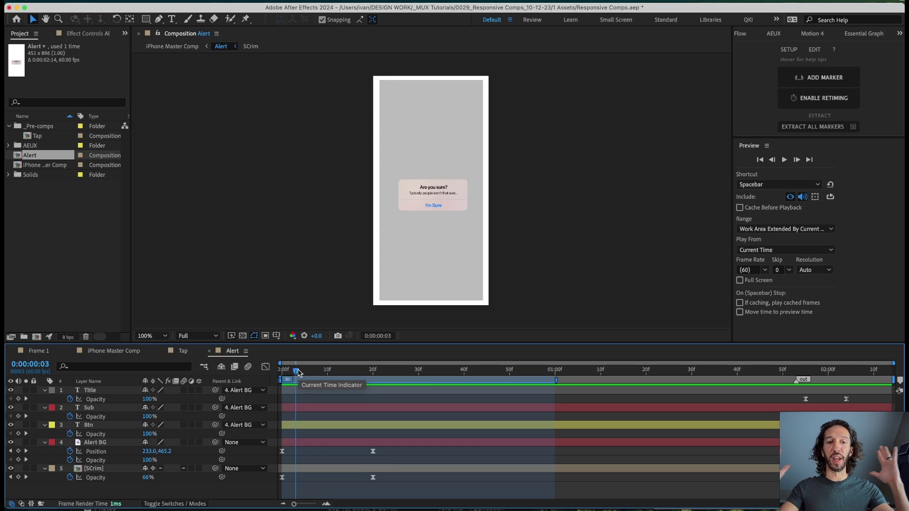
pyautogui.moveTo(298, 372); pyautogui.dragTo(372, 468)
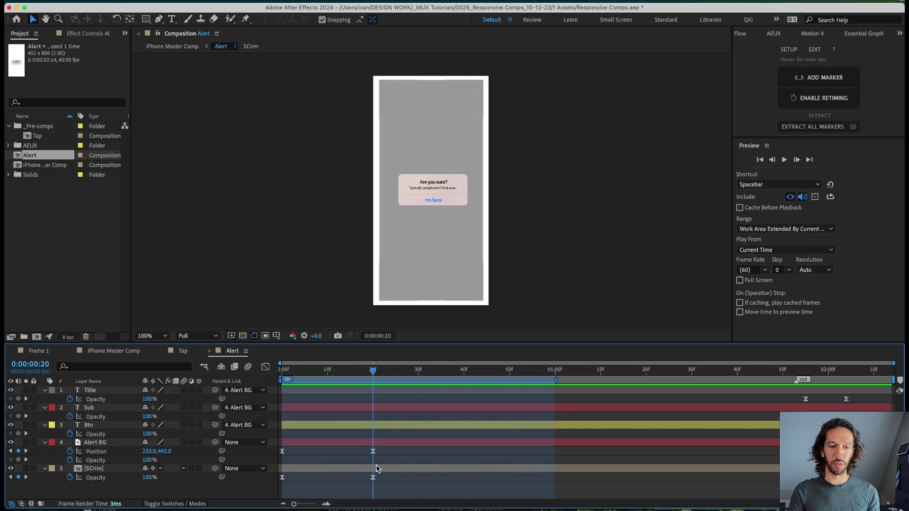
pyautogui.moveTo(559, 380); pyautogui.dragTo(381, 391)
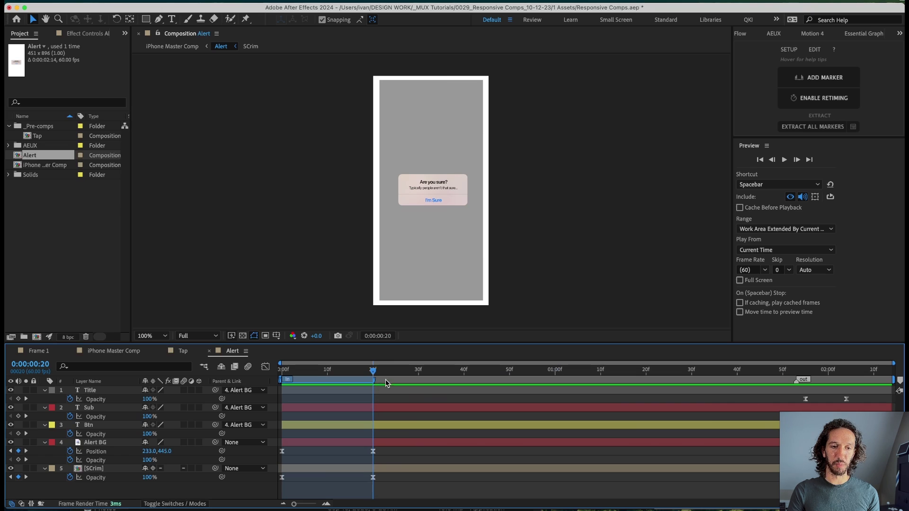
# Make the out marker a protected region as well.
pyautogui.rightClick(796, 382)
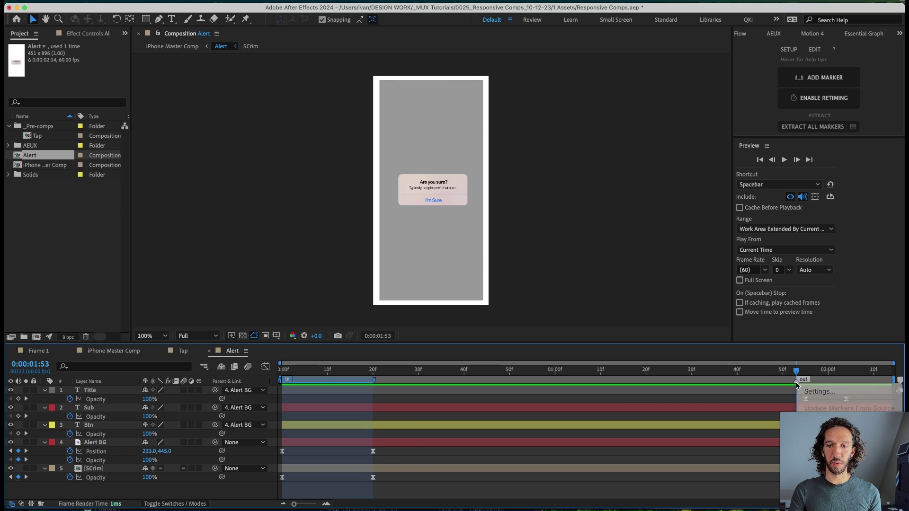
pyautogui.click(819, 391)
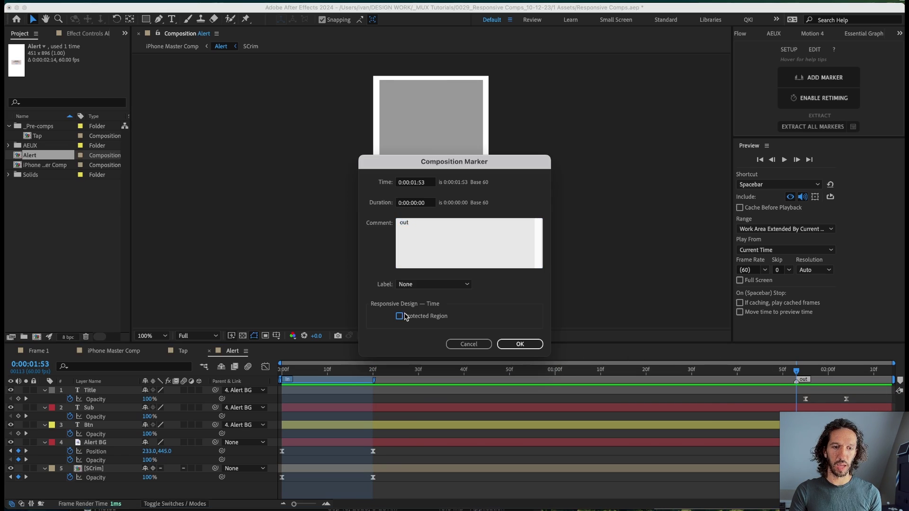
pyautogui.click(399, 316)
pyautogui.click(520, 345)
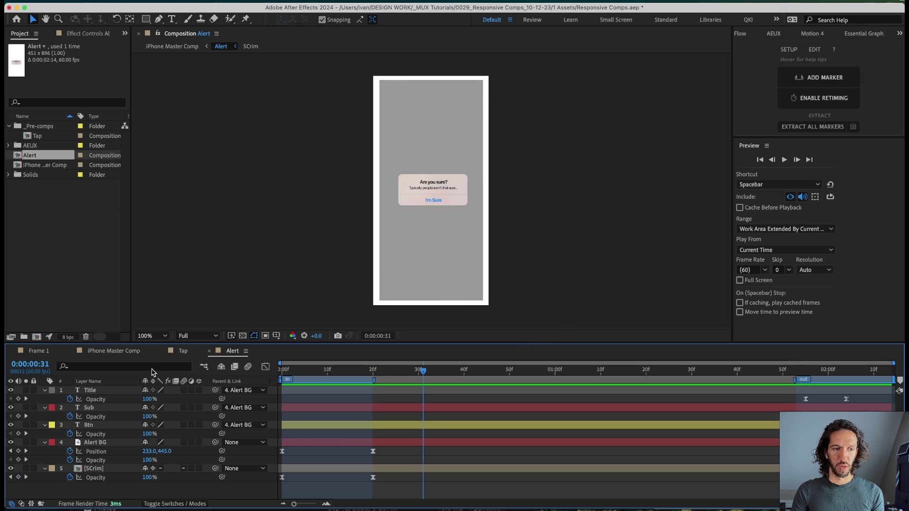
# In iPhone Master Comp, update the Alert layer's markers from its precomp and check the timing.
pyautogui.click(133, 354)
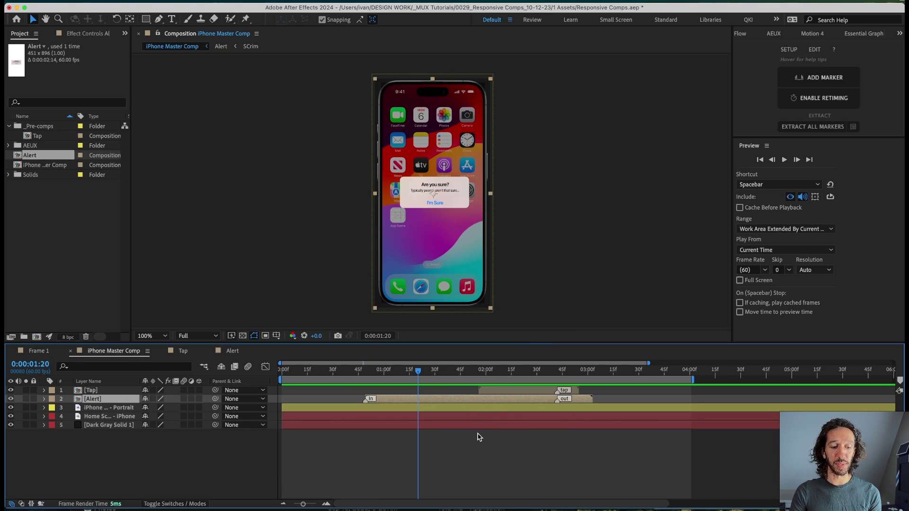
pyautogui.press('`')
pyautogui.rightClick(434, 86)
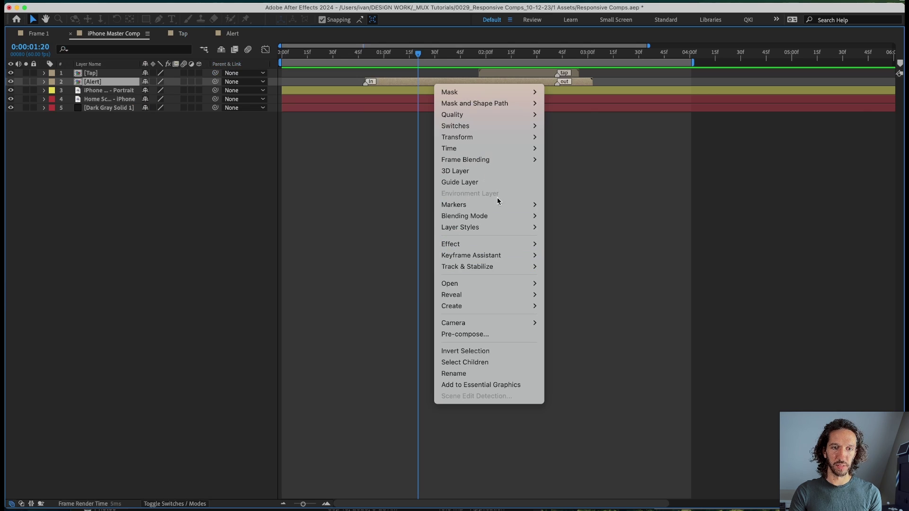
pyautogui.moveTo(502, 205)
pyautogui.click(568, 216)
pyautogui.press('`')
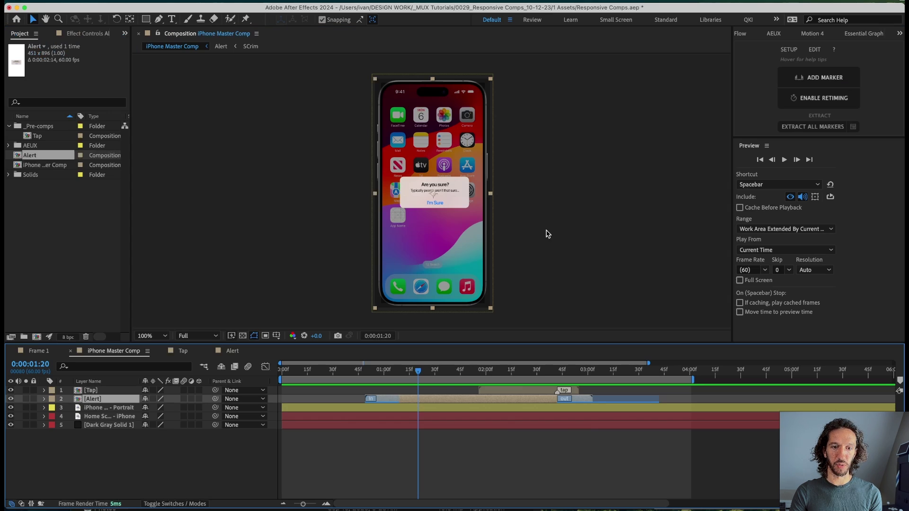
pyautogui.moveTo(473, 370); pyautogui.dragTo(527, 402)
# In the Alert precomp, extend the out marker's protected region toward the comp's end.
pyautogui.doubleClick(505, 397)
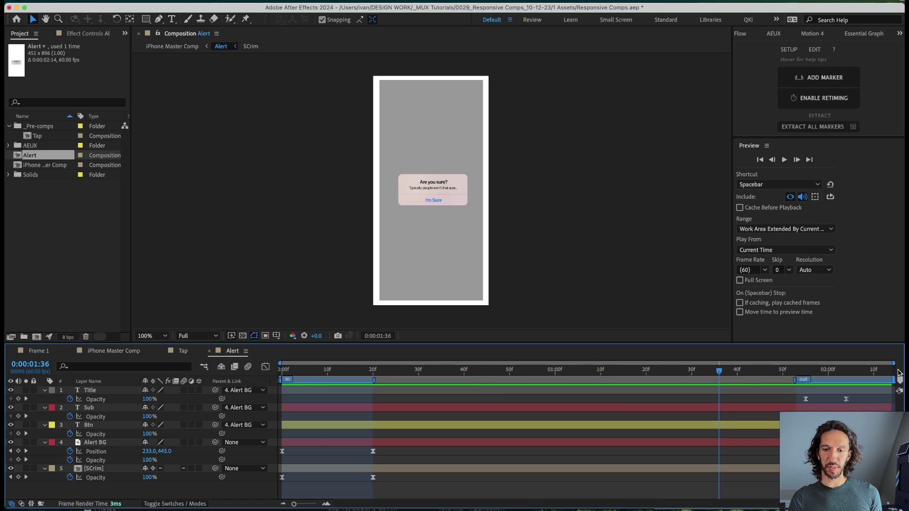
pyautogui.moveTo(796, 380); pyautogui.dragTo(483, 379)
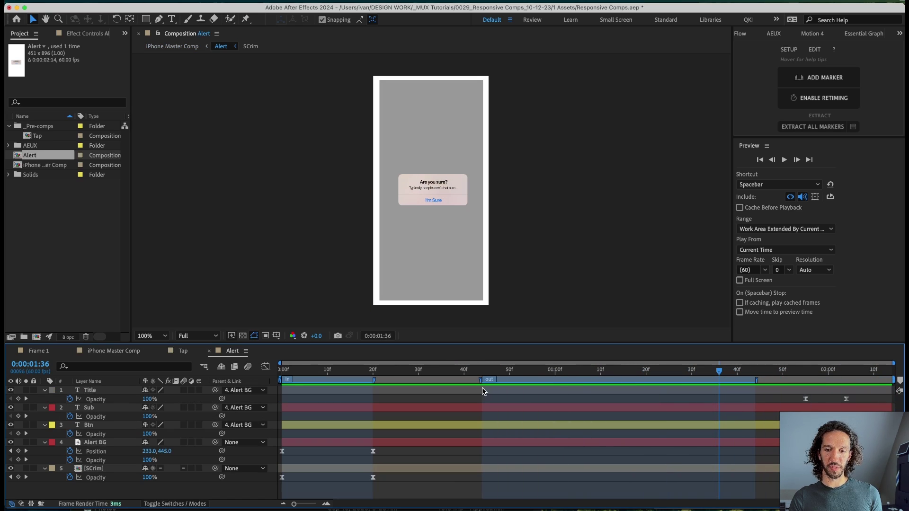
pyautogui.moveTo(759, 381)
pyautogui.mouseDown()
pyautogui.moveTo(483, 380)
pyautogui.moveTo(879, 383)
pyautogui.mouseUp()
pyautogui.press('End')
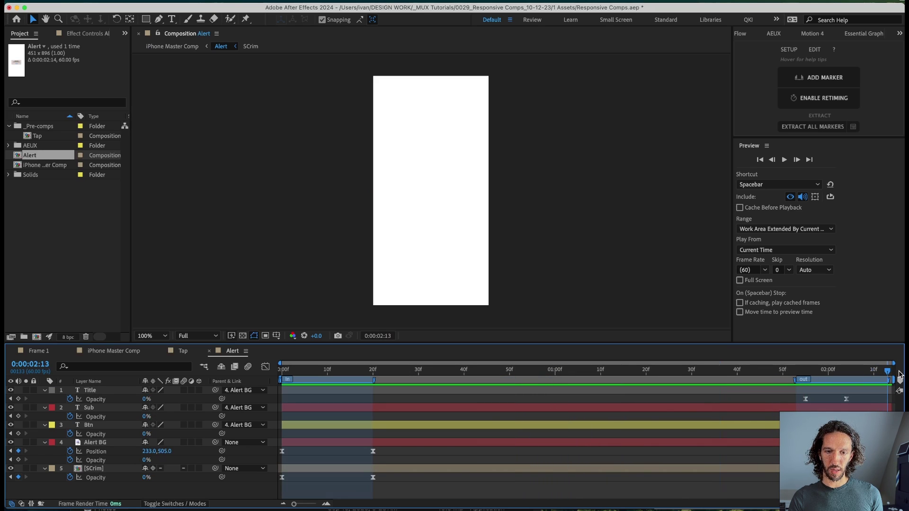
# Update the Alert layer's markers from source in iPhone Master Comp.
pyautogui.click(113, 351)
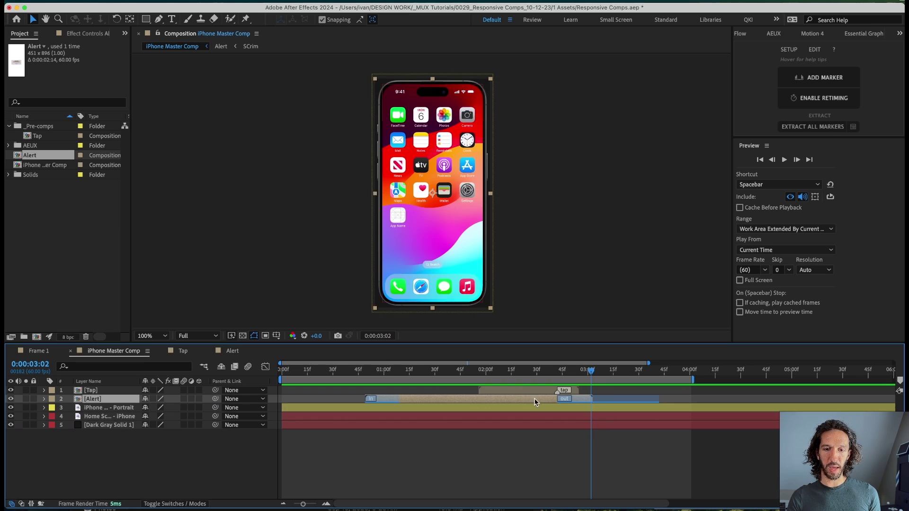
pyautogui.press('`')
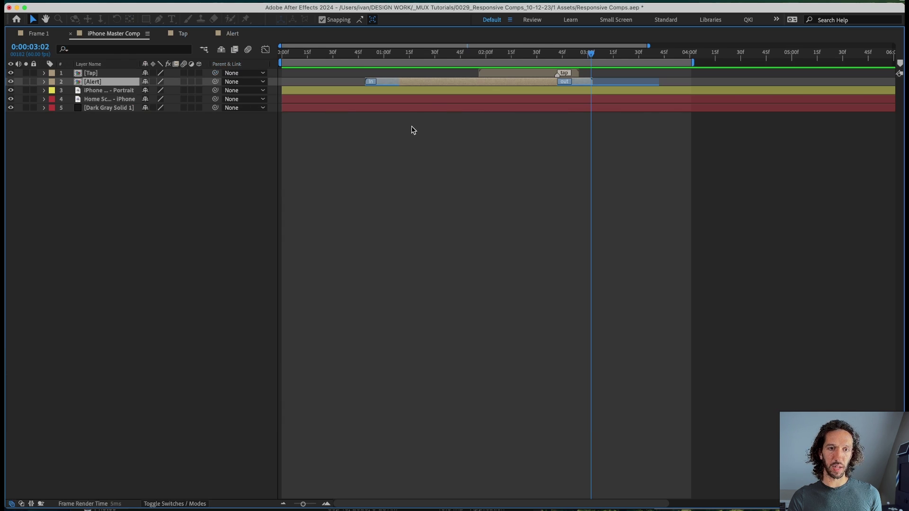
pyautogui.rightClick(435, 88)
pyautogui.moveTo(468, 205)
pyautogui.click(580, 215)
pyautogui.press('`')
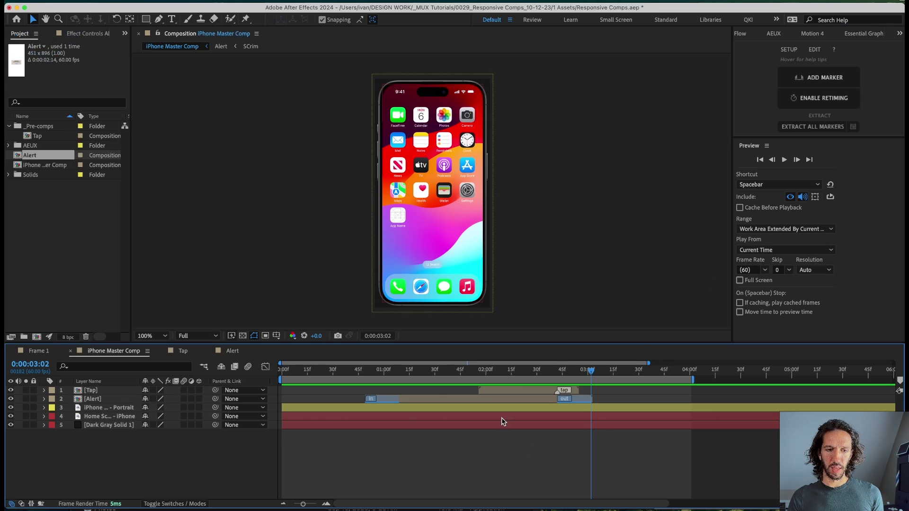
# Trim the Alert layer's end earlier so it finishes before the tap marker, previewing the result.
pyautogui.moveTo(530, 374); pyautogui.dragTo(361, 387)
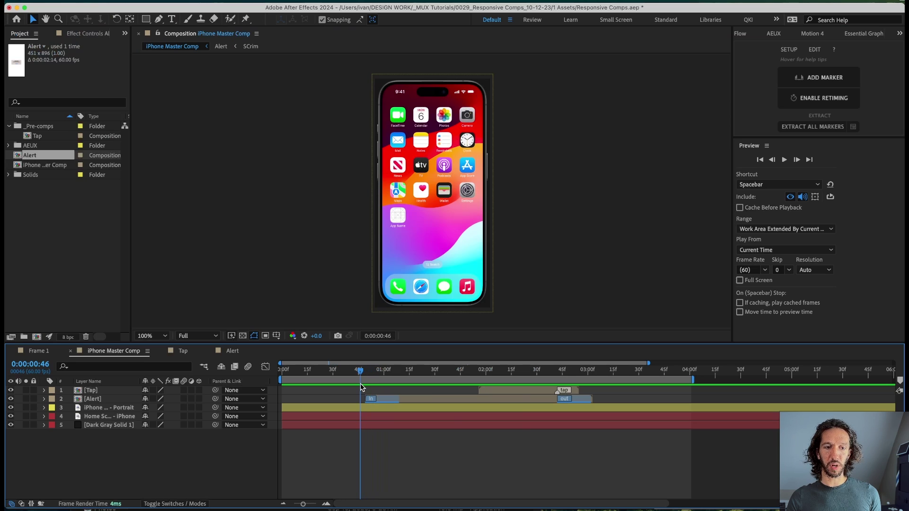
pyautogui.press('space')
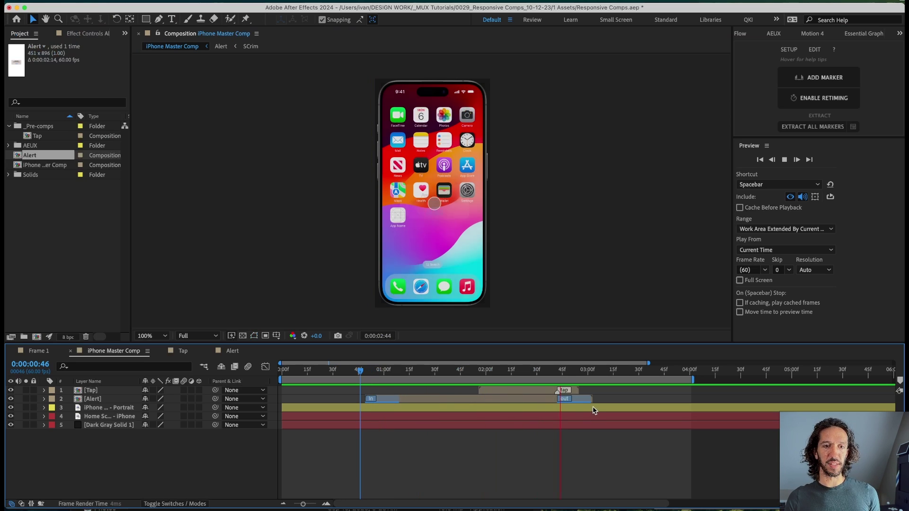
pyautogui.moveTo(477, 371)
pyautogui.mouseDown()
pyautogui.moveTo(383, 385)
pyautogui.moveTo(507, 386)
pyautogui.moveTo(355, 388)
pyautogui.moveTo(556, 395)
pyautogui.moveTo(402, 396)
pyautogui.mouseUp()
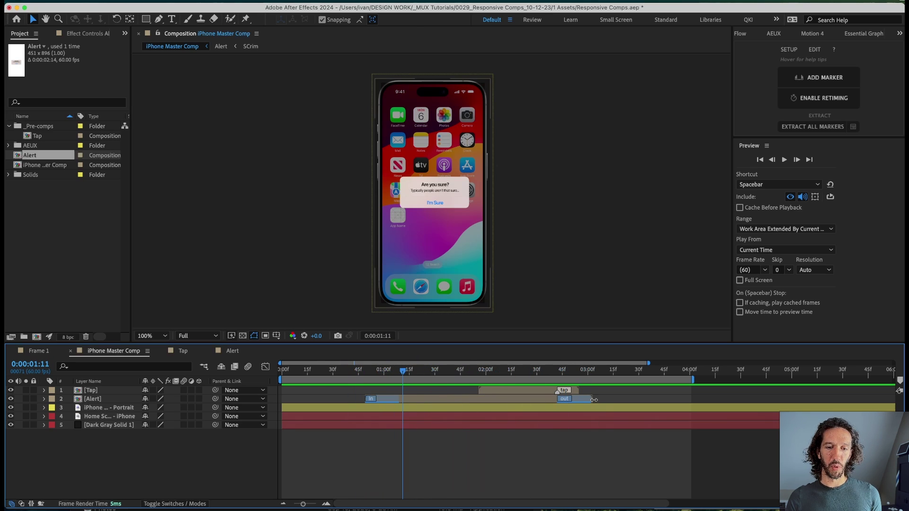
pyautogui.click(595, 399)
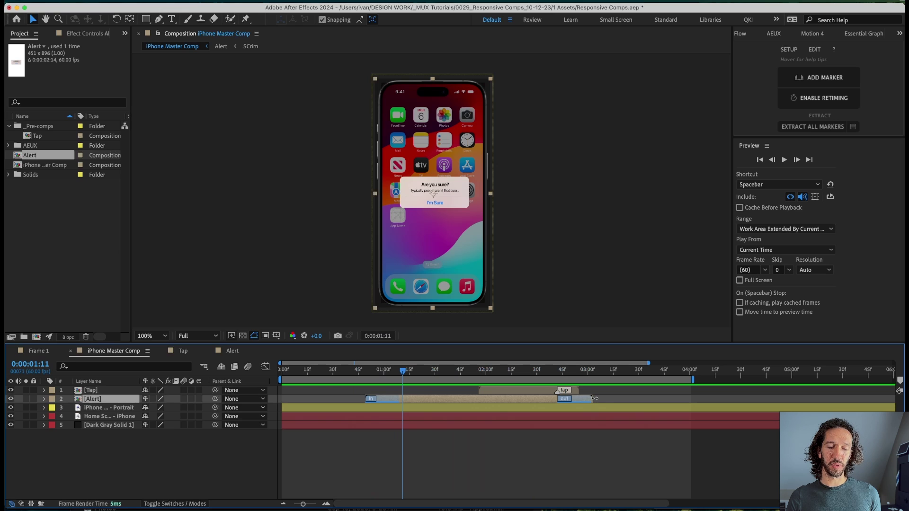
pyautogui.moveTo(595, 399)
pyautogui.mouseDown()
pyautogui.moveTo(792, 400)
pyautogui.moveTo(458, 411)
pyautogui.mouseUp()
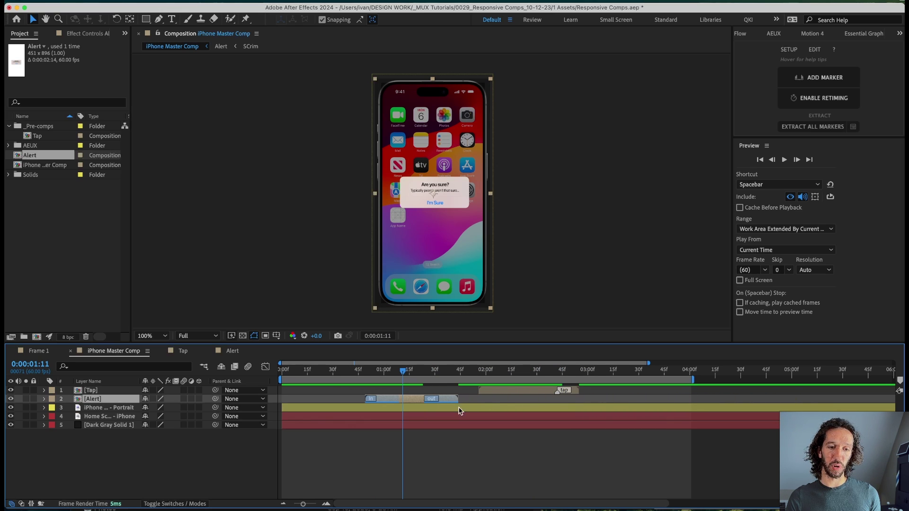
pyautogui.click(405, 374)
pyautogui.press('space')
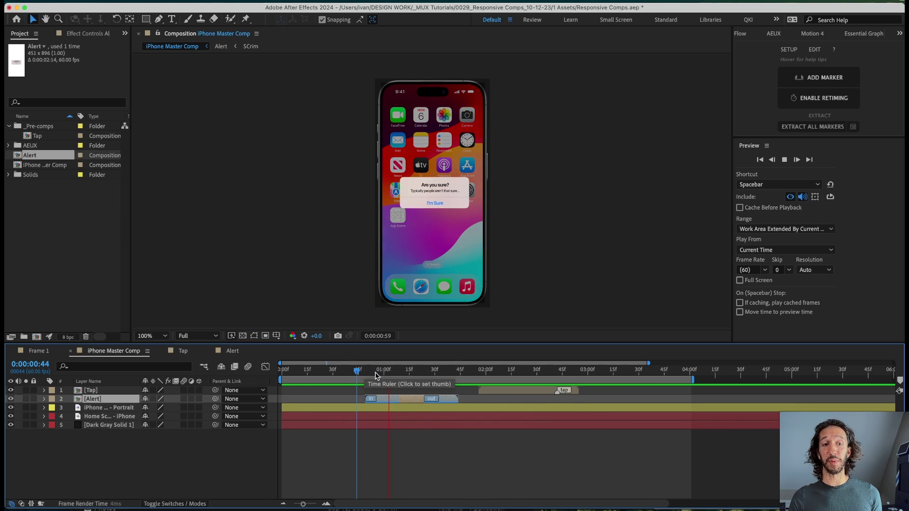
pyautogui.press('space')
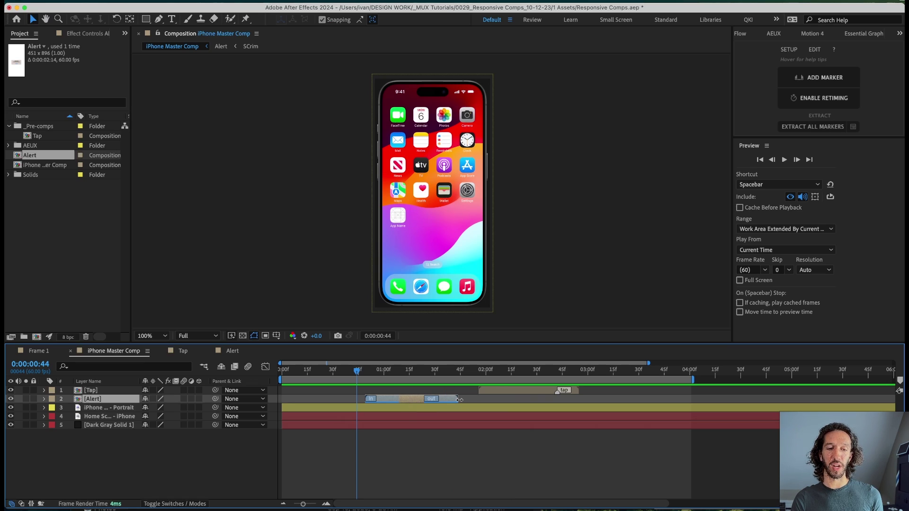
pyautogui.doubleClick(428, 399)
pyautogui.click(387, 381)
pyautogui.moveTo(388, 382); pyautogui.dragTo(437, 397)
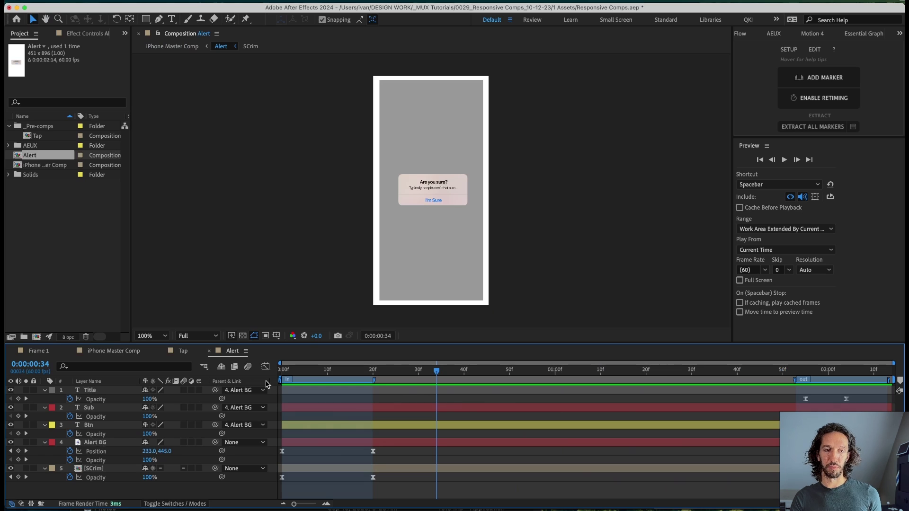
pyautogui.click(114, 351)
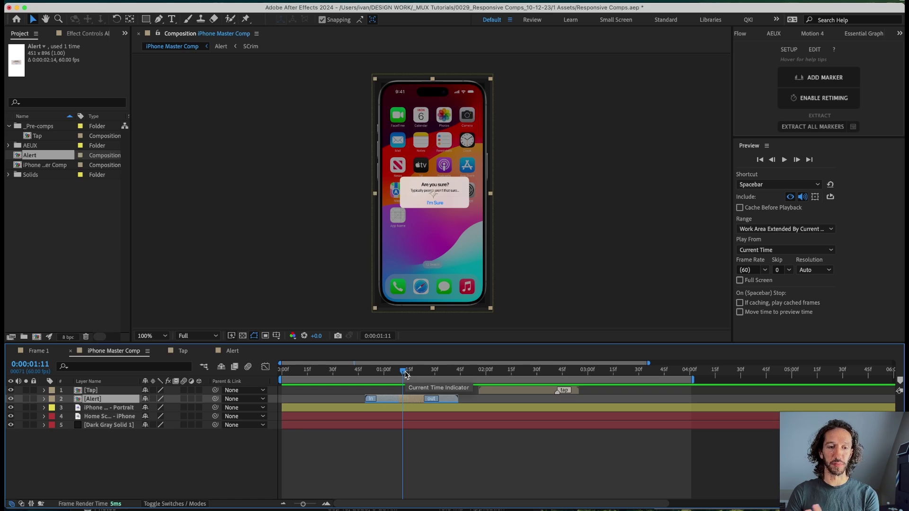
pyautogui.moveTo(405, 374); pyautogui.dragTo(440, 374)
pyautogui.press('-')
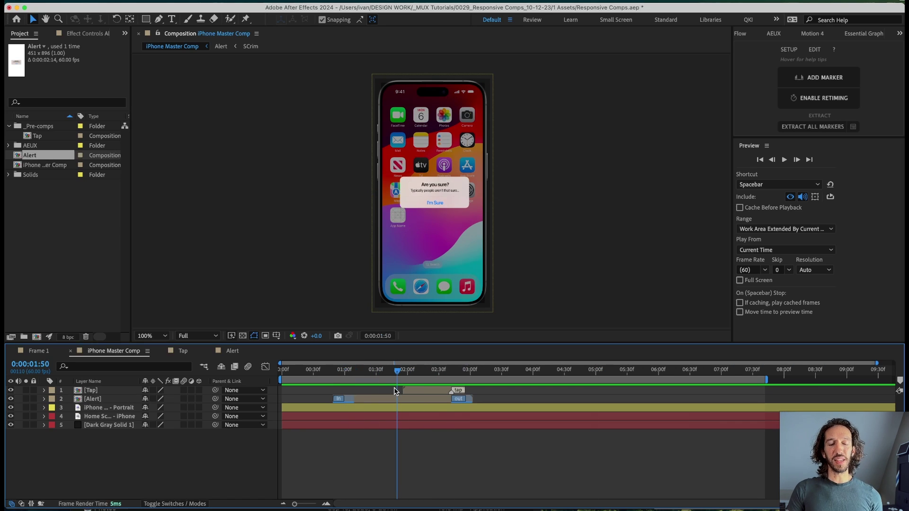
pyautogui.press('space')
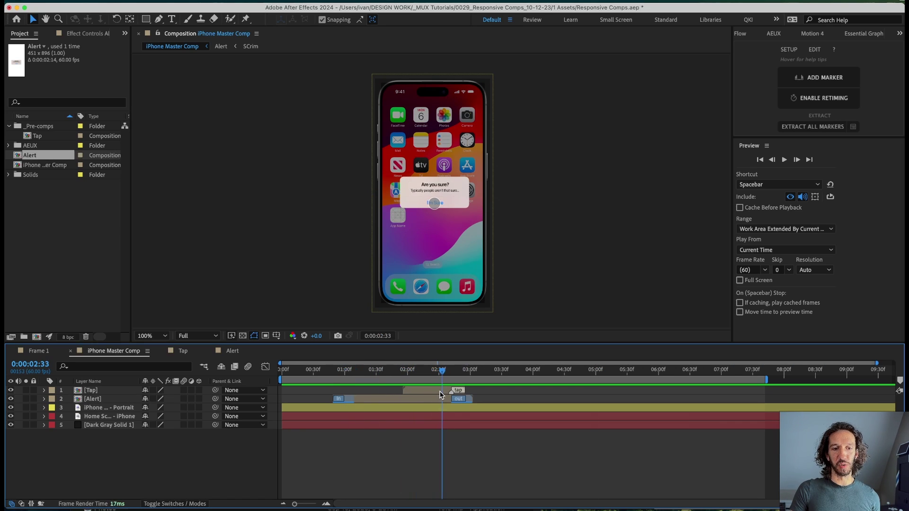
pyautogui.moveTo(451, 399); pyautogui.dragTo(516, 391)
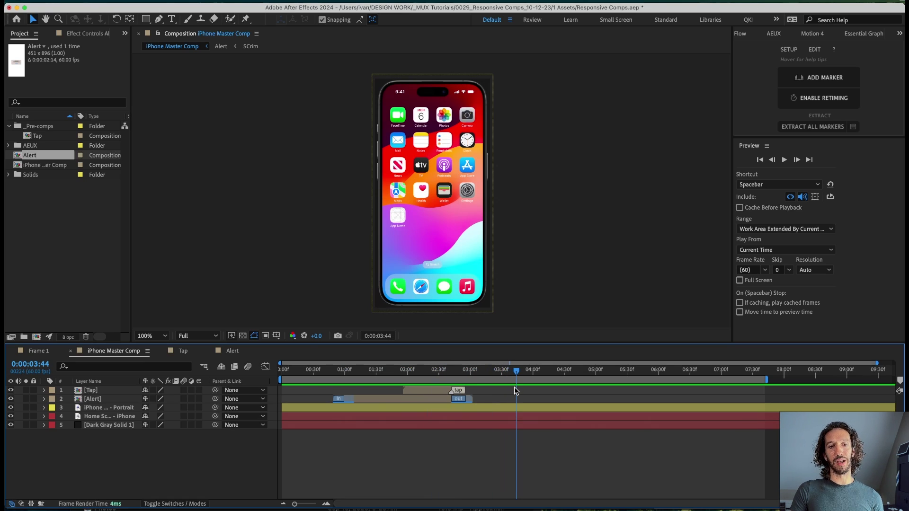
# Duplicate the Alert and Tap layers and shift the copies to about four seconds.
pyautogui.click(366, 402)
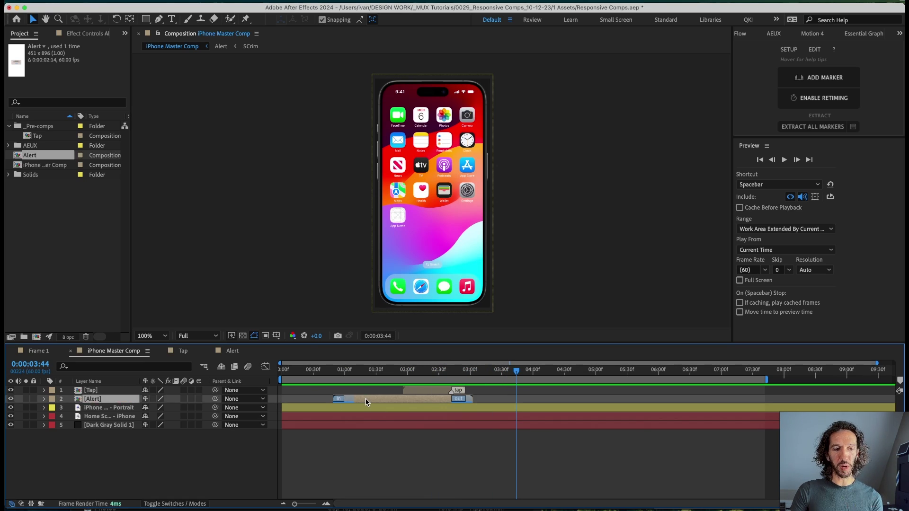
pyautogui.keyDown('shift'); pyautogui.click(416, 390); pyautogui.keyUp('shift')
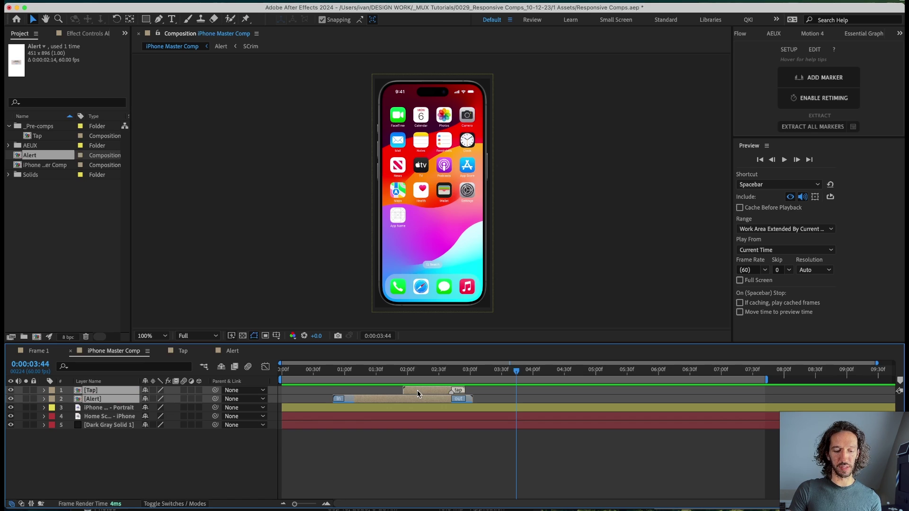
pyautogui.press('super+d')
pyautogui.press('super+bracketright')
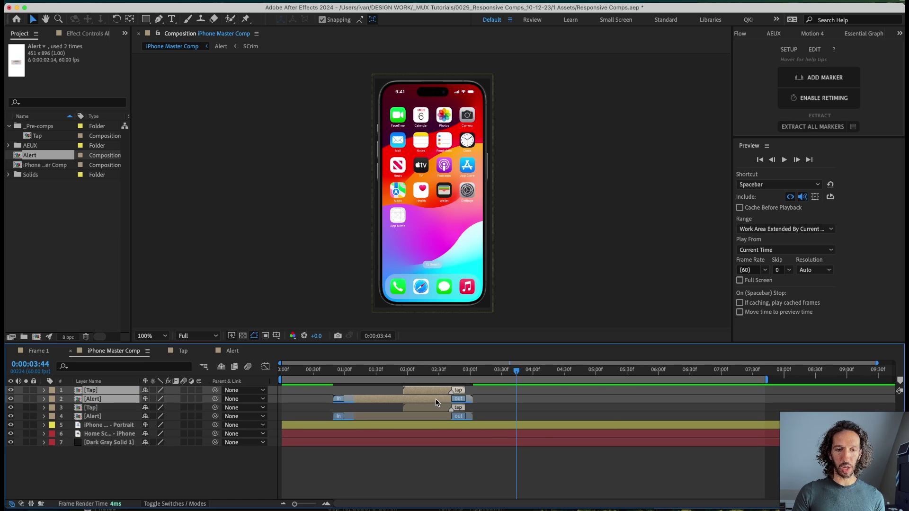
pyautogui.moveTo(436, 403); pyautogui.dragTo(649, 402)
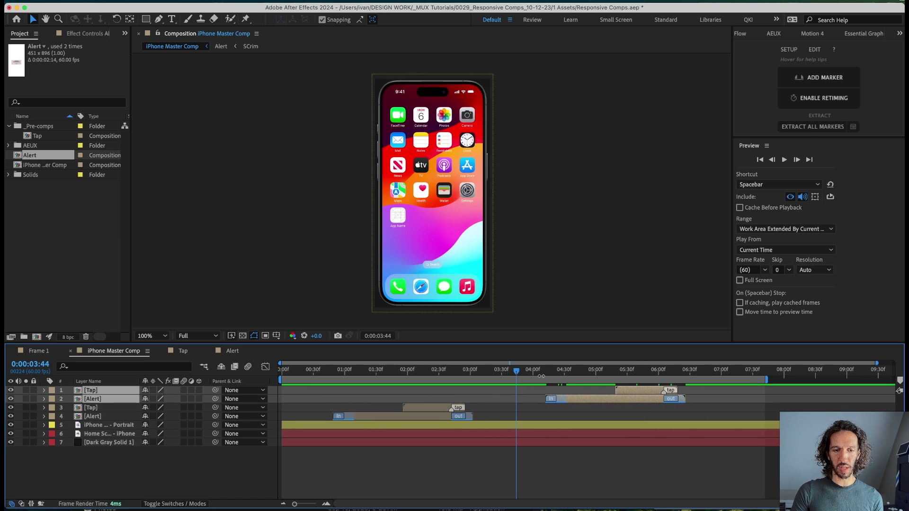
# Preview both alerts playing one after the other.
pyautogui.moveTo(331, 371); pyautogui.dragTo(322, 370)
pyautogui.press('space')
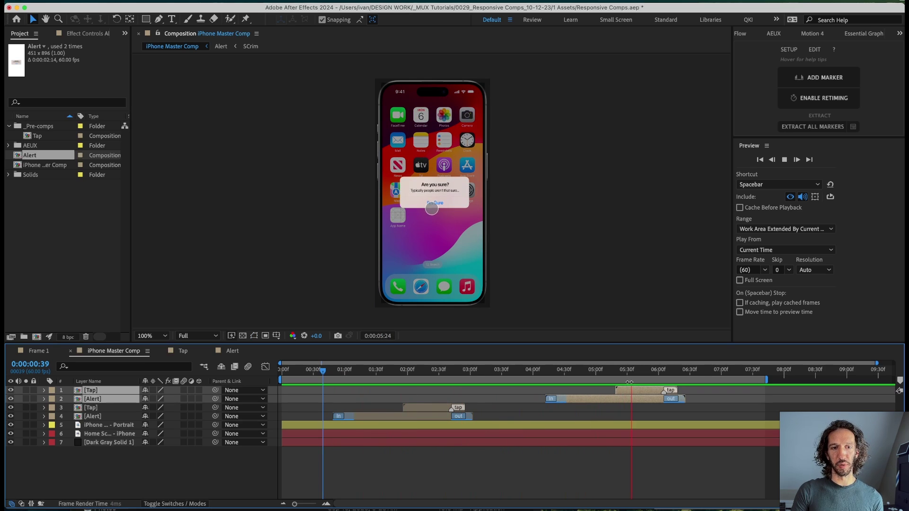
pyautogui.moveTo(615, 371); pyautogui.dragTo(636, 388)
pyautogui.click(734, 468)
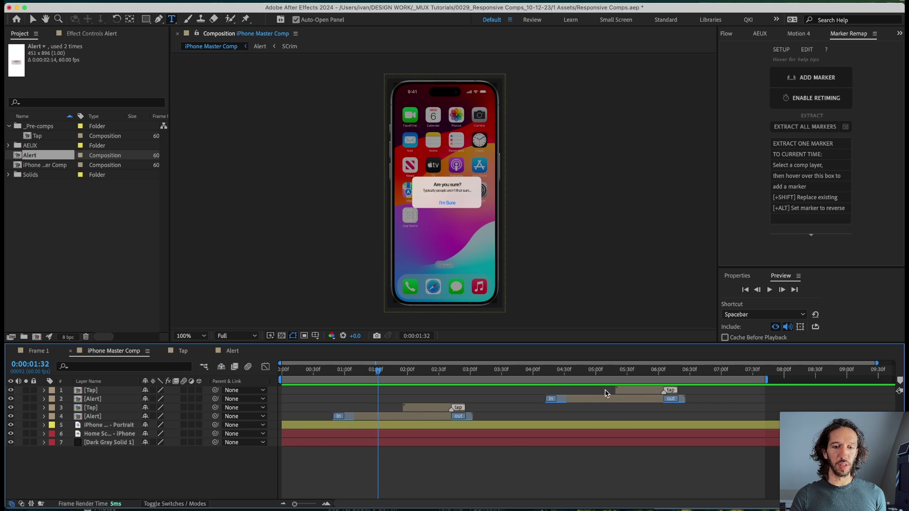
# Open the Alert pre-comp and reveal Source Text on the Title, Sub and Btn layers.
pyautogui.doubleClick(374, 417)
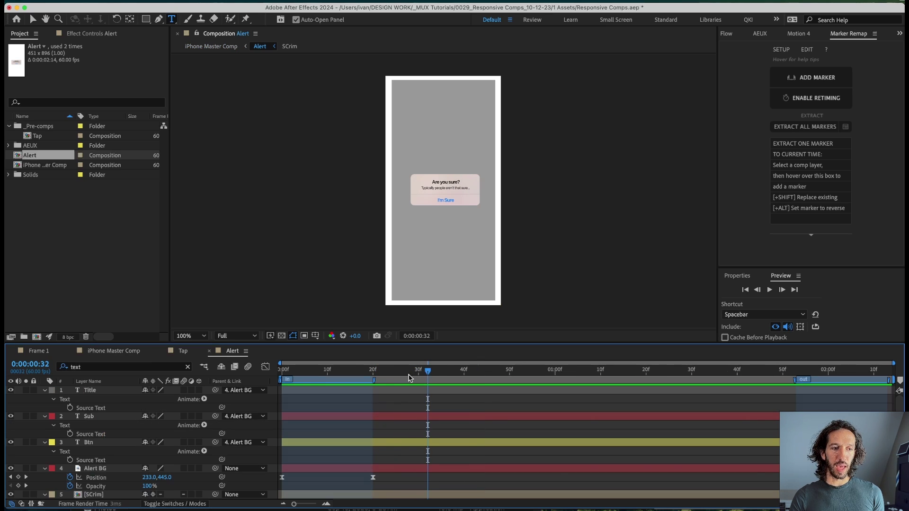
pyautogui.click(103, 391)
pyautogui.click(100, 418)
pyautogui.click(108, 441)
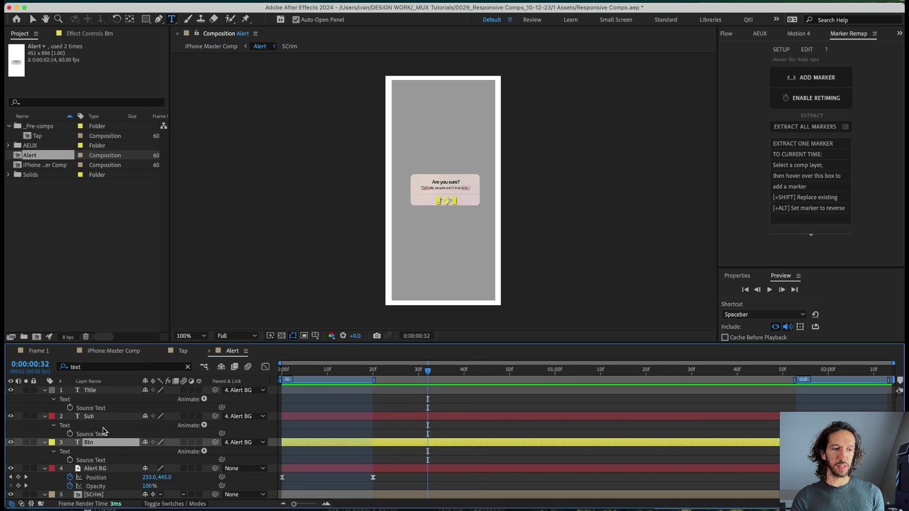
pyautogui.click(98, 408)
pyautogui.click(92, 434)
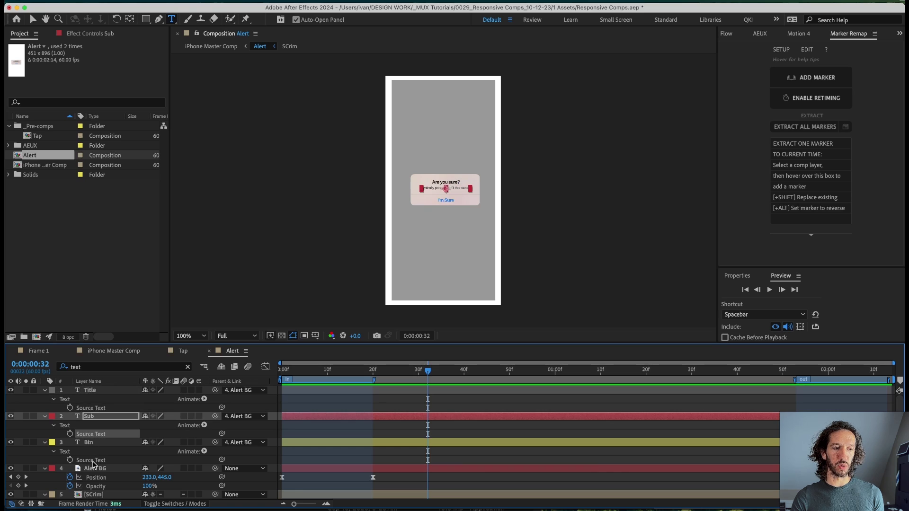
pyautogui.click(94, 467)
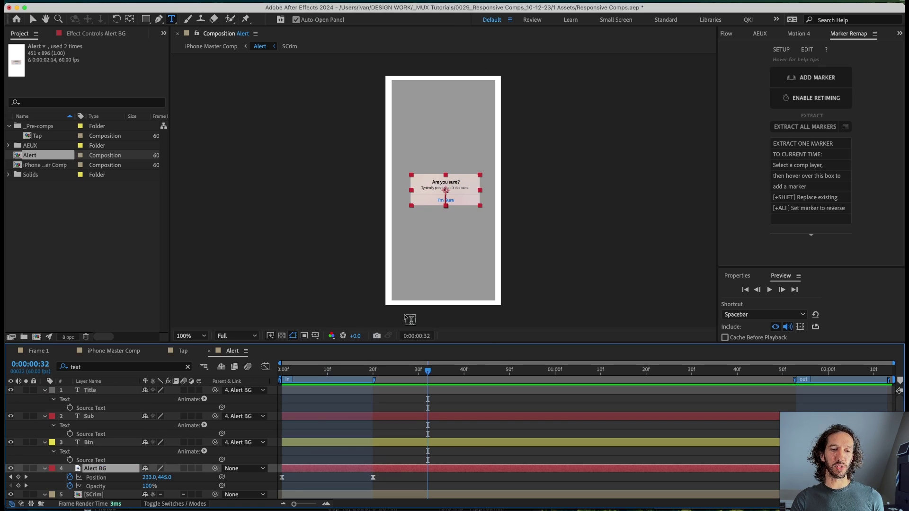
pyautogui.click(441, 408)
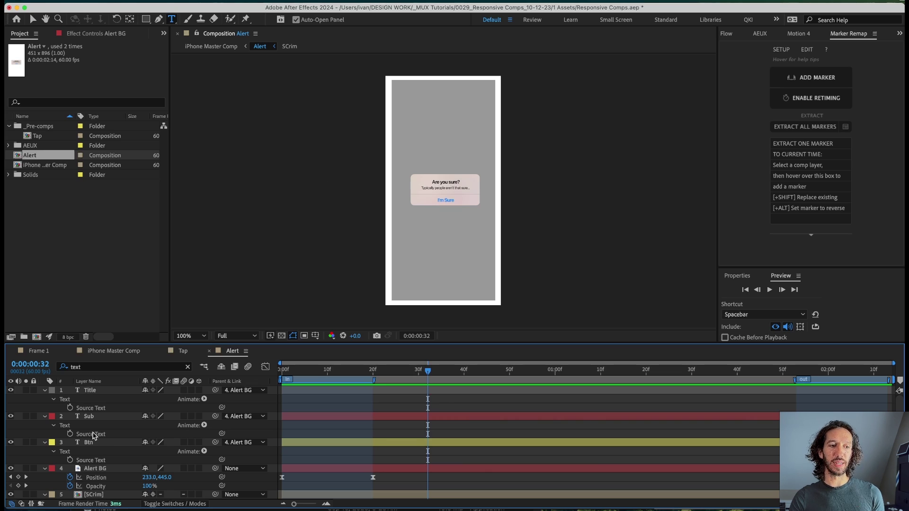
pyautogui.click(106, 399)
pyautogui.click(326, 1)
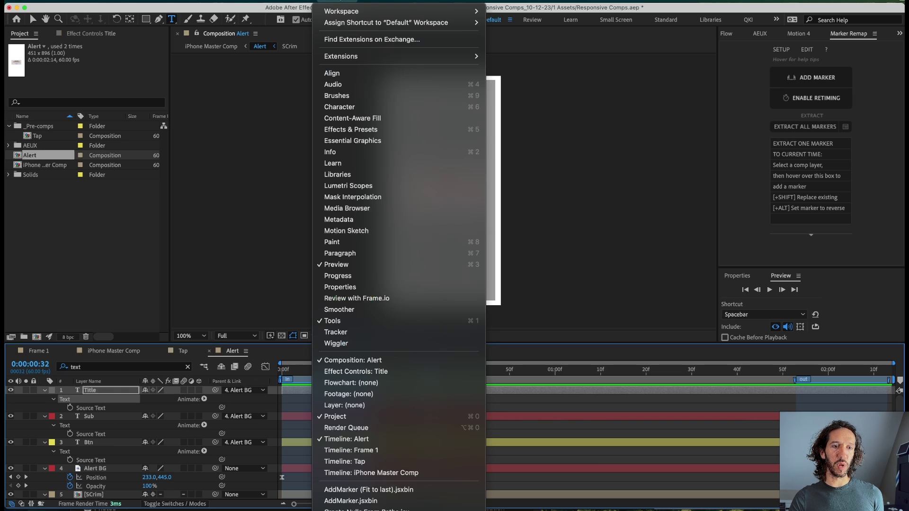
# Widen the Essential Graphics panel and add the Title layer's Source Text to it.
pyautogui.click(365, 141)
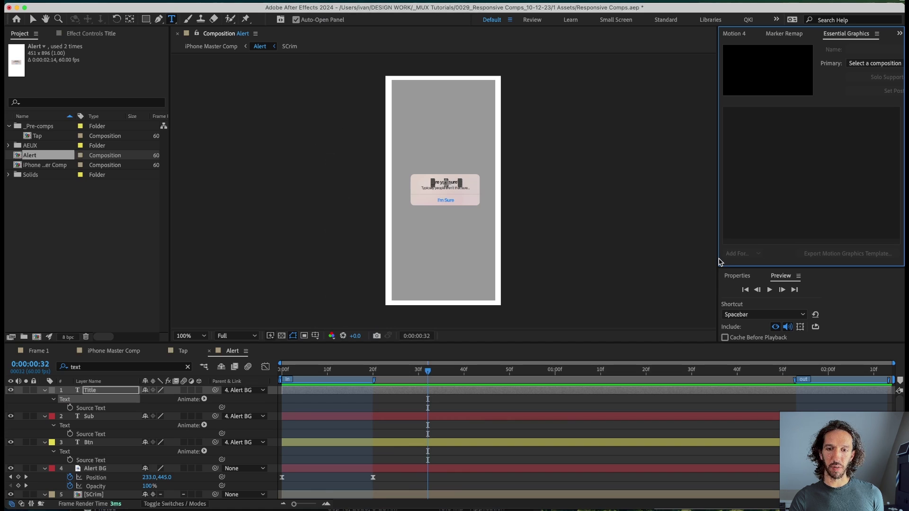
pyautogui.moveTo(719, 262); pyautogui.dragTo(672, 255)
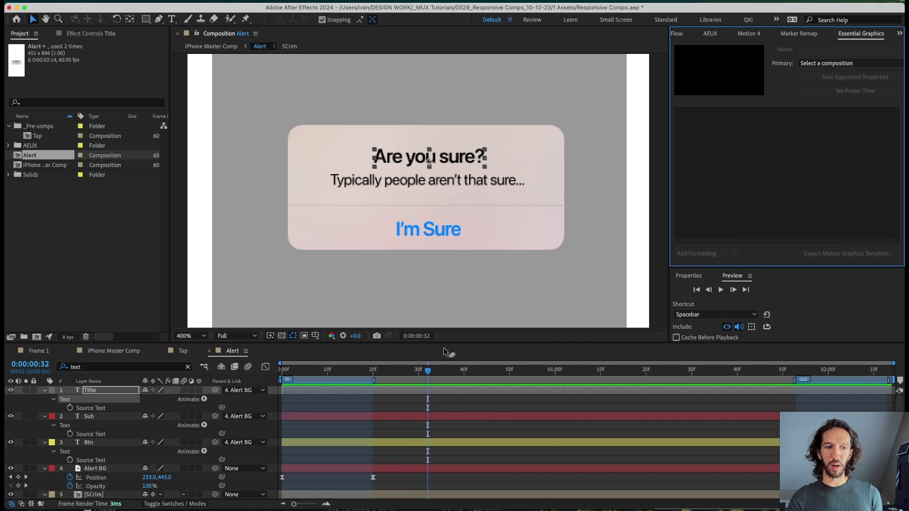
pyautogui.click(124, 410)
pyautogui.click(90, 409)
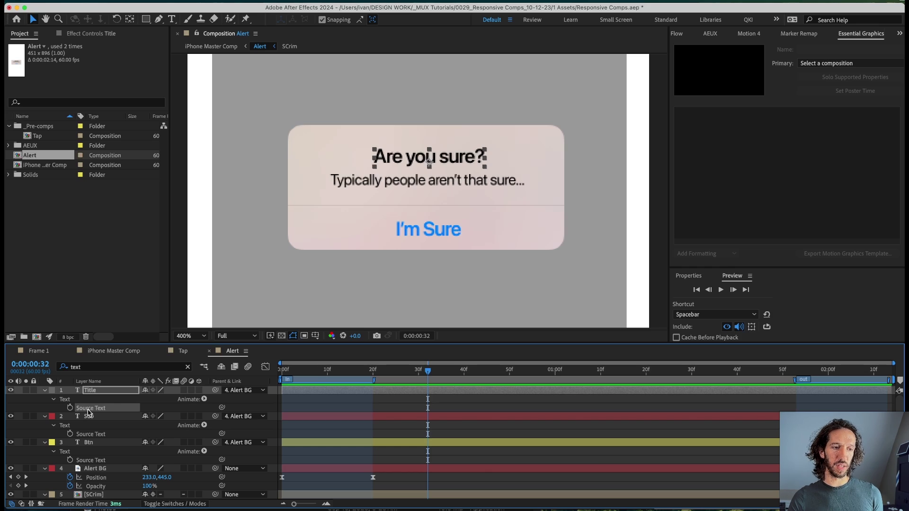
pyautogui.moveTo(88, 413); pyautogui.dragTo(777, 159)
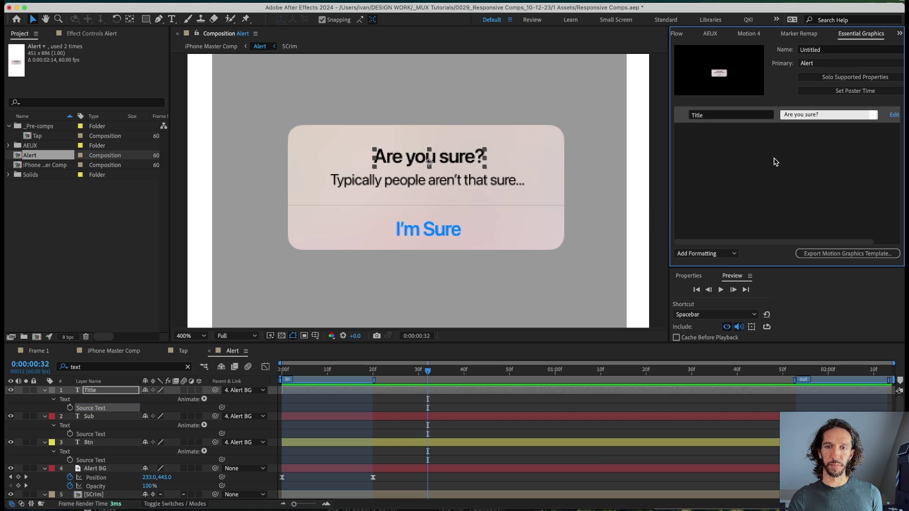
# Add the Sub and Btn layers' Source Text to Essential Graphics as well.
pyautogui.click(93, 435)
pyautogui.moveTo(93, 434); pyautogui.dragTo(798, 146)
pyautogui.click(91, 460)
pyautogui.moveTo(91, 460); pyautogui.dragTo(772, 198)
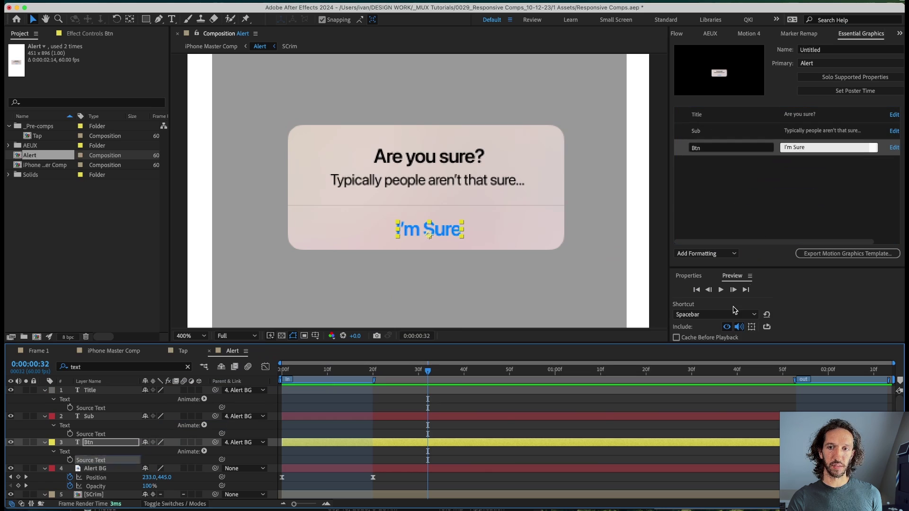
# Close the Essential Graphics panel from its panel menu.
pyautogui.moveTo(668, 155); pyautogui.dragTo(709, 154)
pyautogui.click(881, 37)
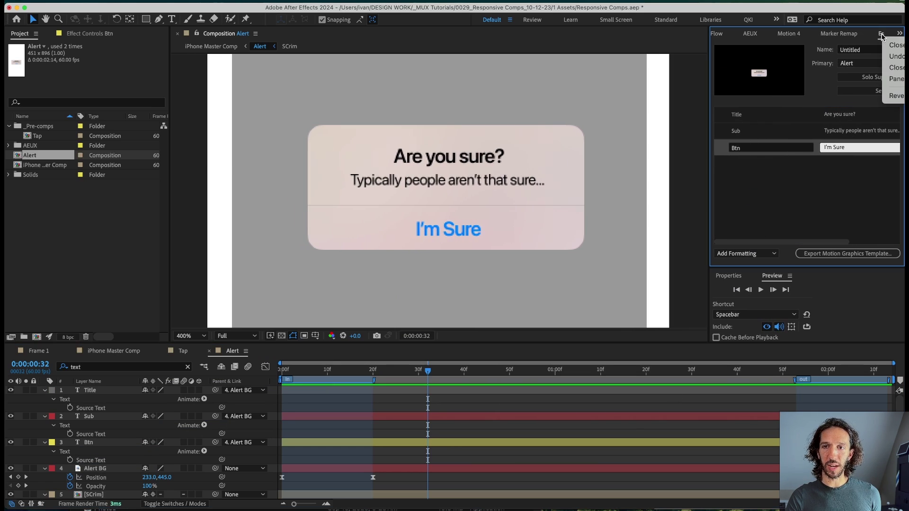
pyautogui.click(892, 45)
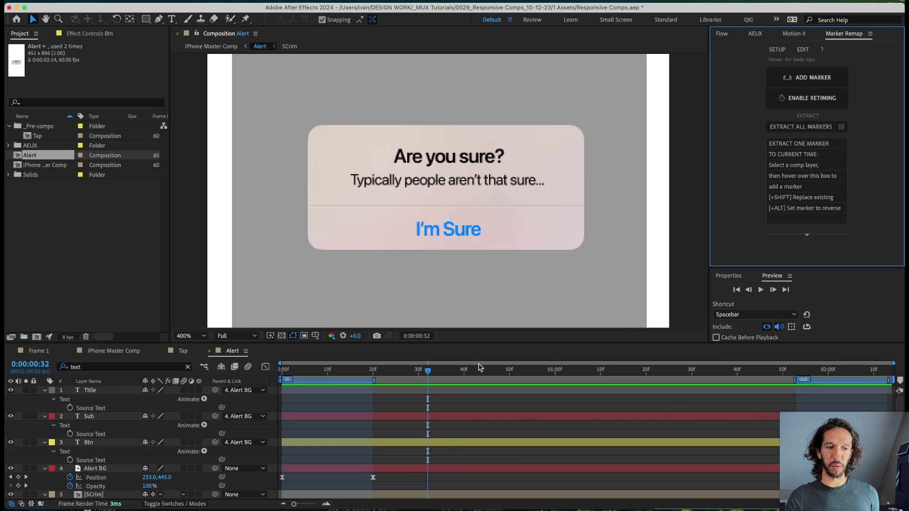
# In iPhone Master Comp, move to the second alert and expand layer 2's Essential Properties.
pyautogui.click(127, 355)
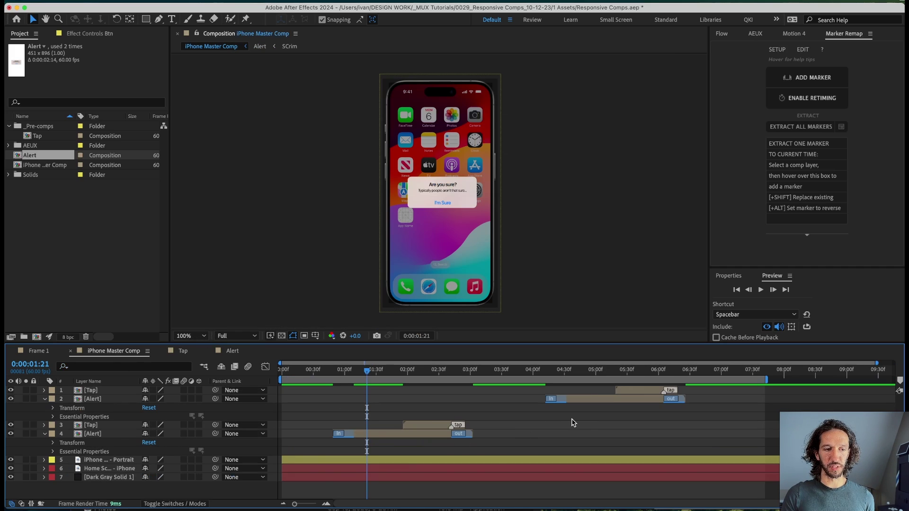
pyautogui.click(75, 417)
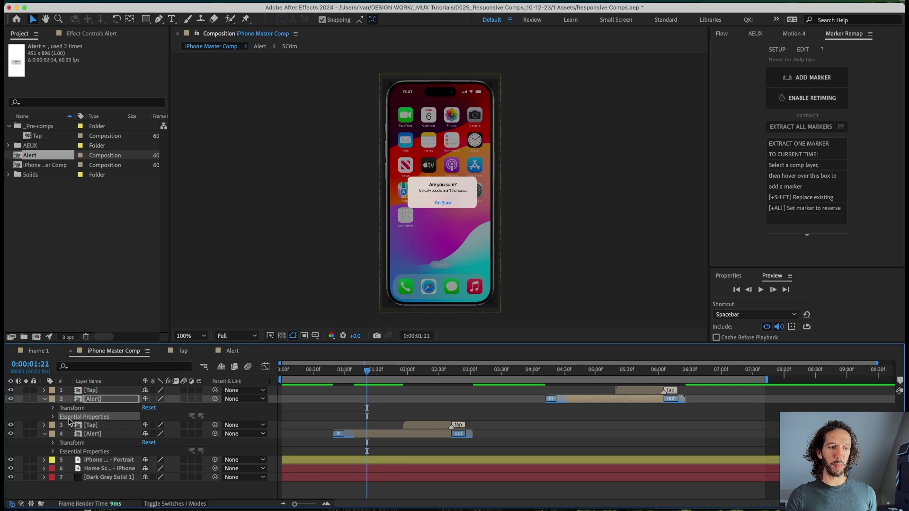
pyautogui.moveTo(592, 369); pyautogui.dragTo(618, 370)
pyautogui.click(606, 400)
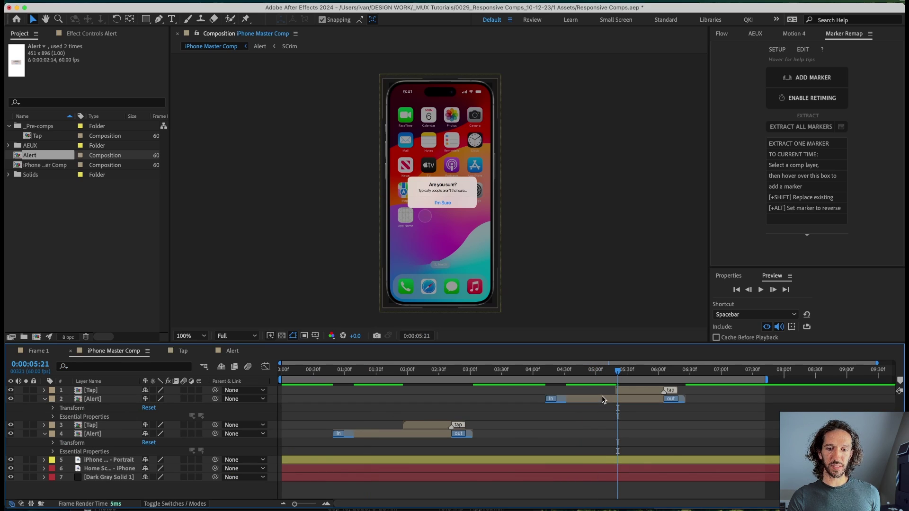
pyautogui.click(53, 417)
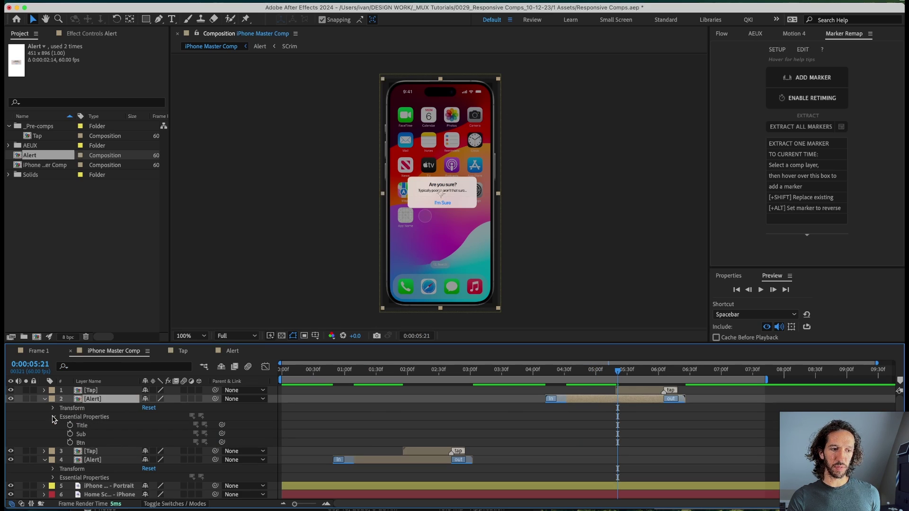
# Review layer 2's exposed Title, Sub and Btn essential properties.
pyautogui.click(91, 426)
pyautogui.click(86, 434)
pyautogui.click(86, 441)
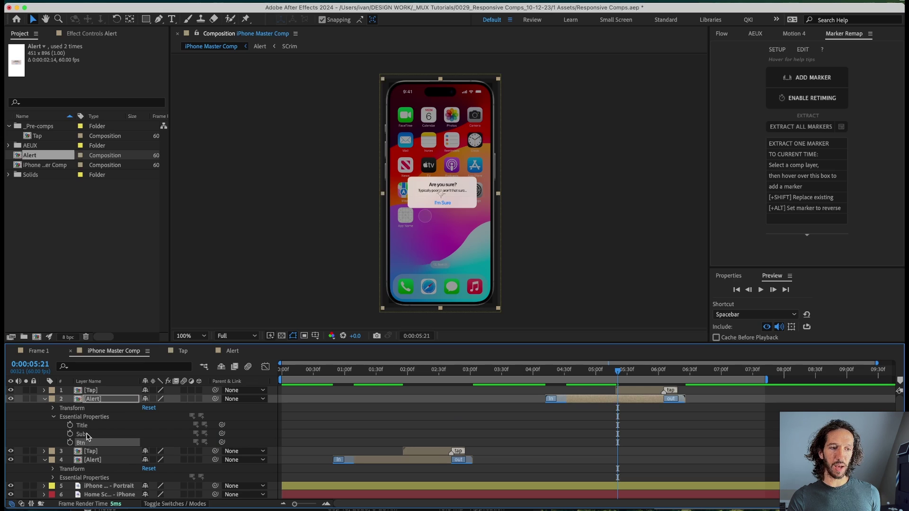
pyautogui.click(87, 426)
pyautogui.click(86, 442)
pyautogui.click(87, 434)
pyautogui.click(88, 427)
pyautogui.click(88, 434)
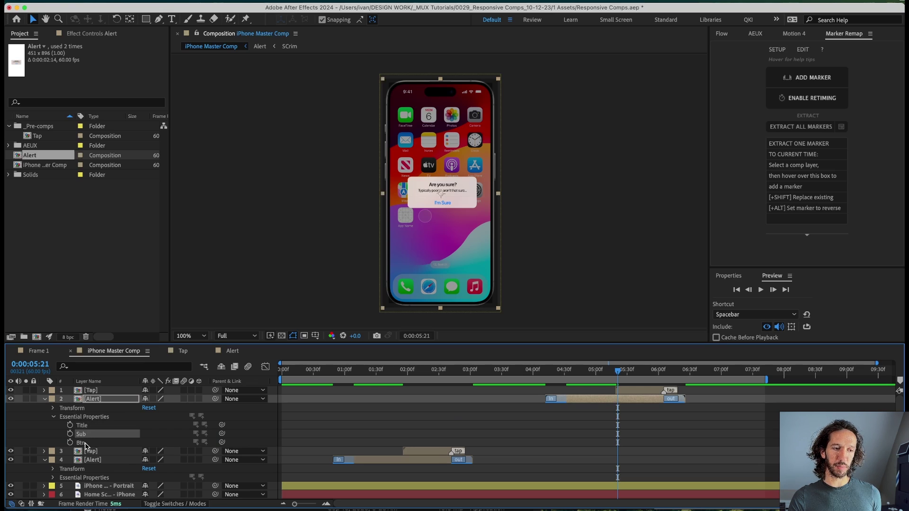
pyautogui.click(85, 444)
pyautogui.click(86, 426)
# Edit the Title value to 'Are you really sure????', then return to the first alert's time.
pyautogui.rightClick(87, 426)
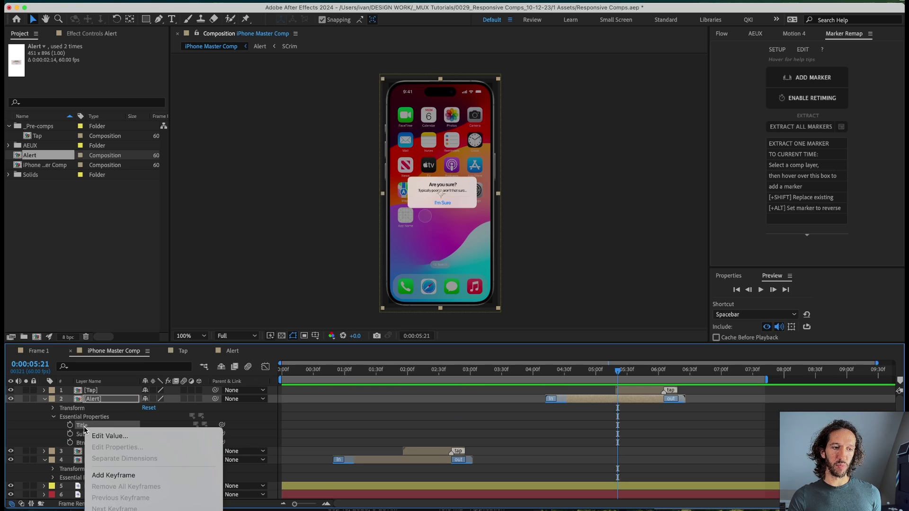
pyautogui.click(96, 437)
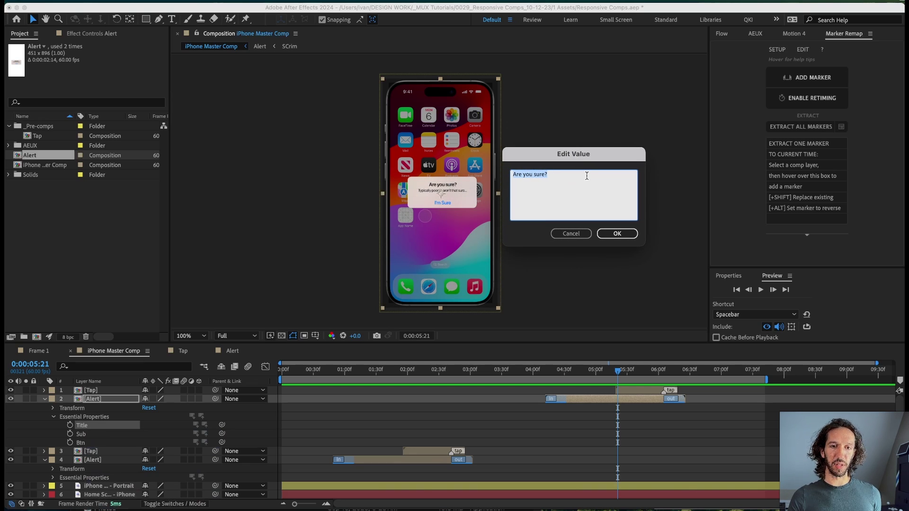
pyautogui.write('Are you')
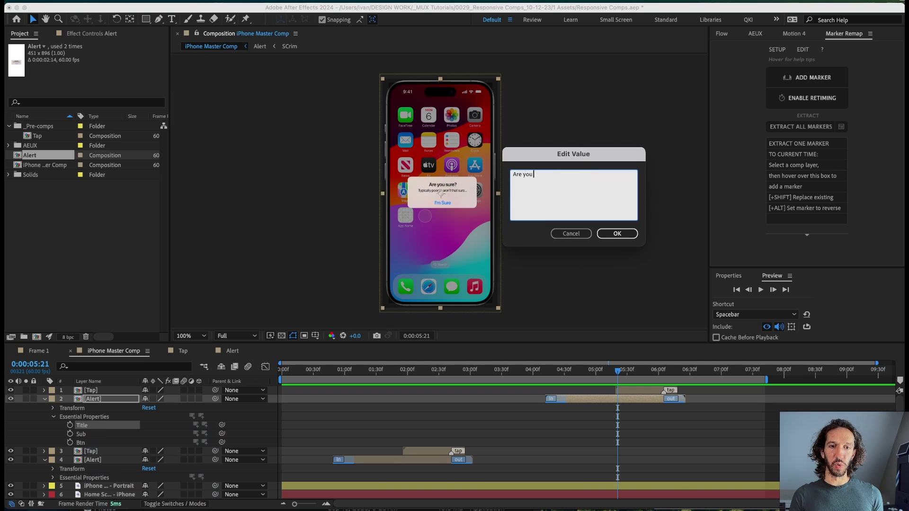
pyautogui.write(' really sure????')
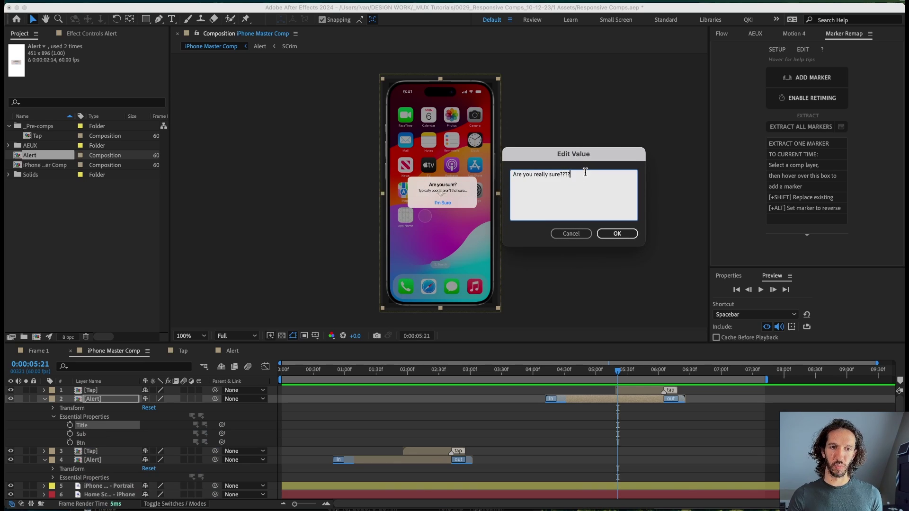
pyautogui.click(617, 233)
pyautogui.scroll(5, 438, 186)
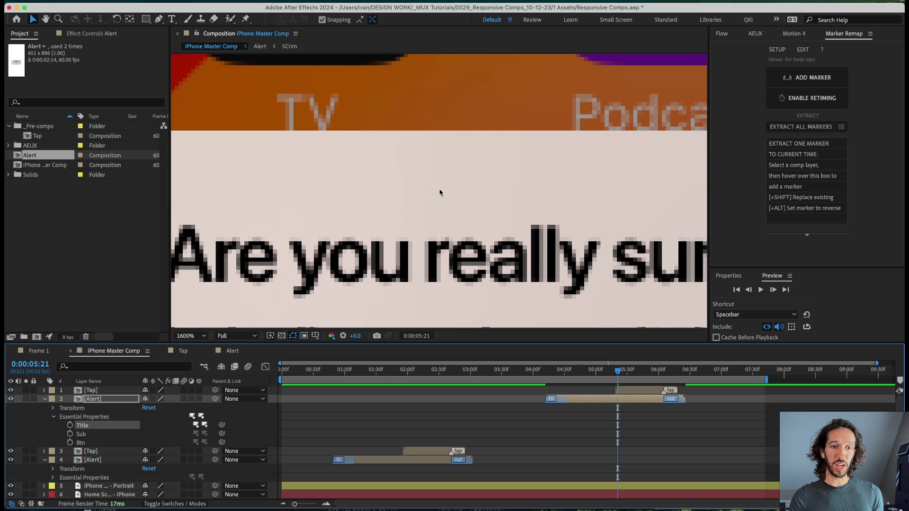
pyautogui.scroll(-2, 439, 192)
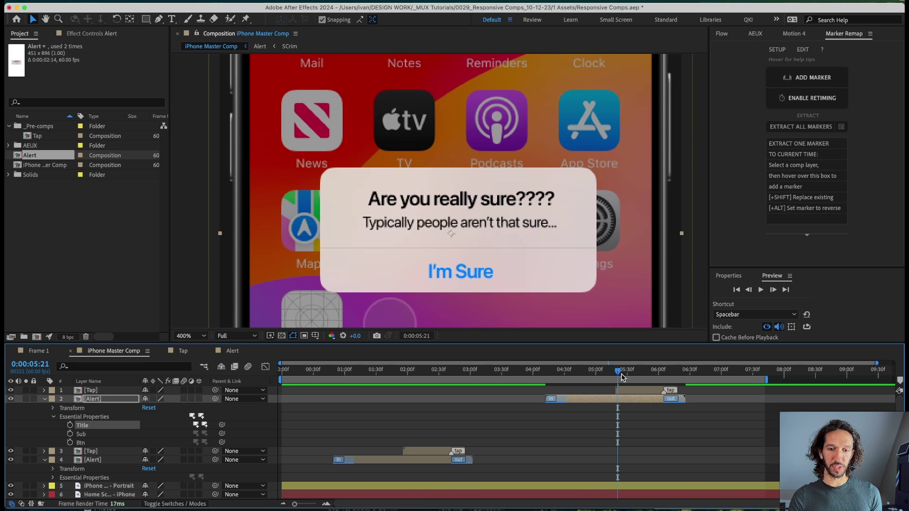
pyautogui.moveTo(618, 374); pyautogui.dragTo(615, 399)
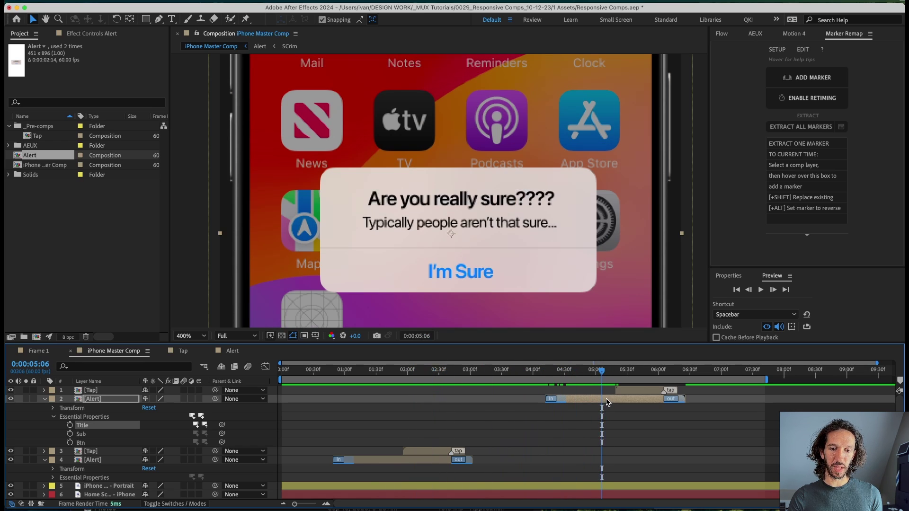
# Check the Alert pre-comp's title, then drag layer 2's out marker earlier in the Master Comp.
pyautogui.doubleClick(607, 403)
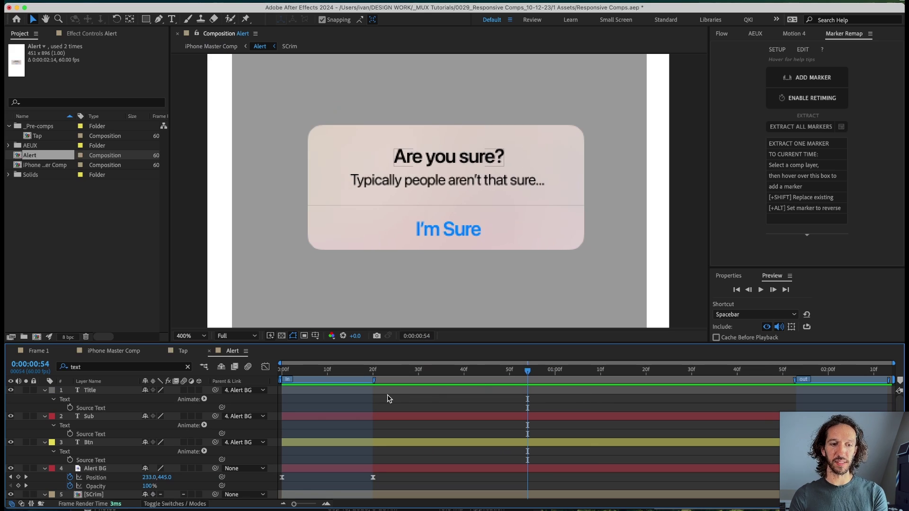
pyautogui.click(128, 351)
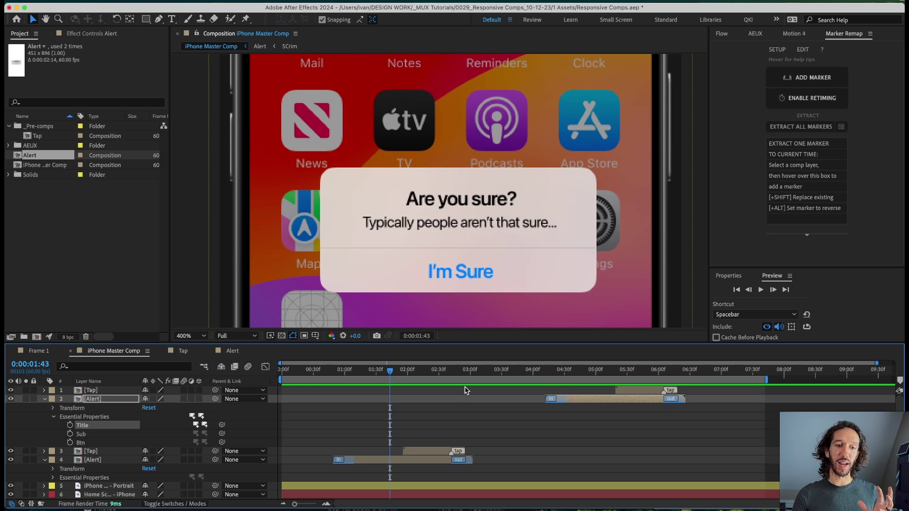
pyautogui.click(599, 371)
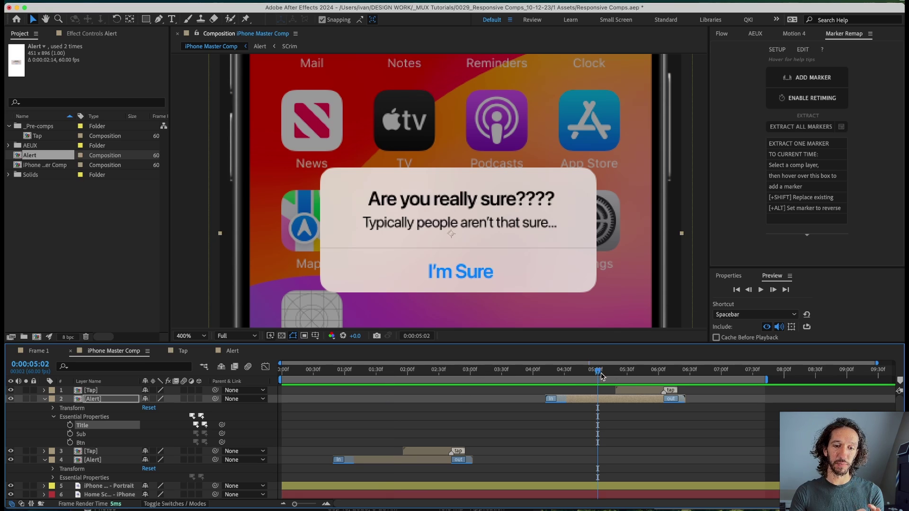
pyautogui.click(606, 398)
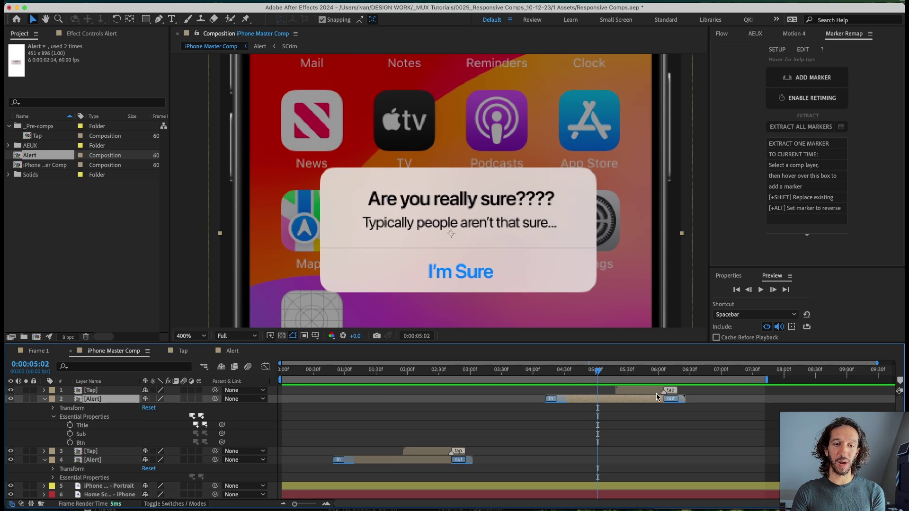
pyautogui.moveTo(687, 400)
pyautogui.mouseDown()
pyautogui.moveTo(602, 400)
pyautogui.moveTo(669, 400)
pyautogui.mouseUp()
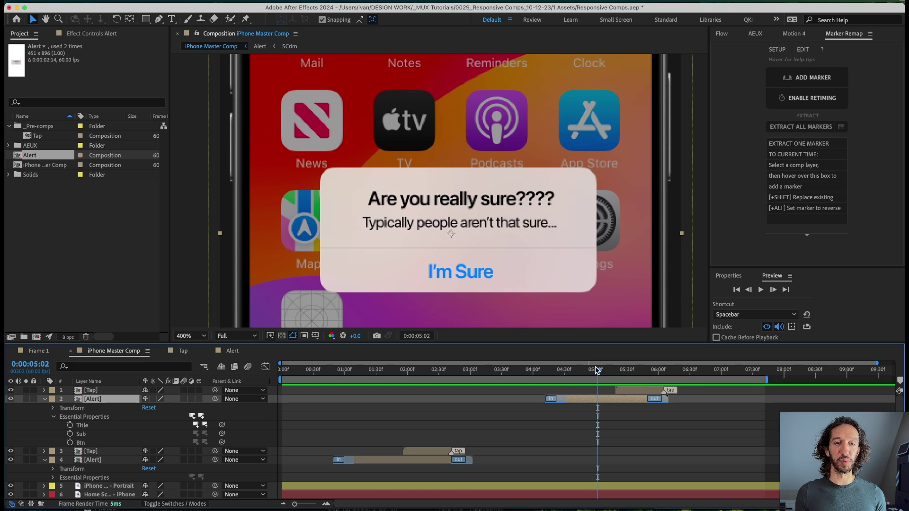
# At 0:00:05:13, change the Sub value to 'You seem like you're sure'.
pyautogui.moveTo(596, 370); pyautogui.dragTo(609, 371)
pyautogui.click(83, 435)
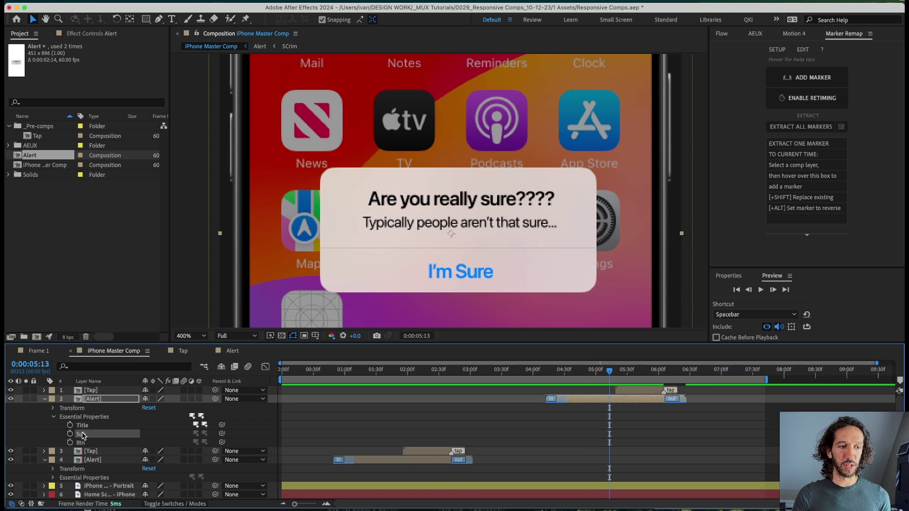
pyautogui.rightClick(84, 434)
pyautogui.click(95, 436)
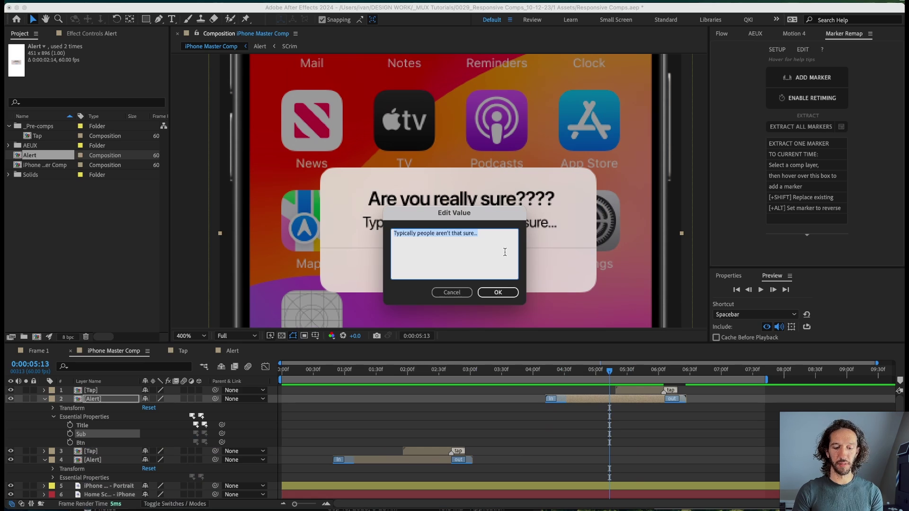
pyautogui.write("You seem tike you're sure")
pyautogui.press('Return')
# Set the Btn value to 'YES', move the top Tap layer earlier, and preview.
pyautogui.rightClick(81, 442)
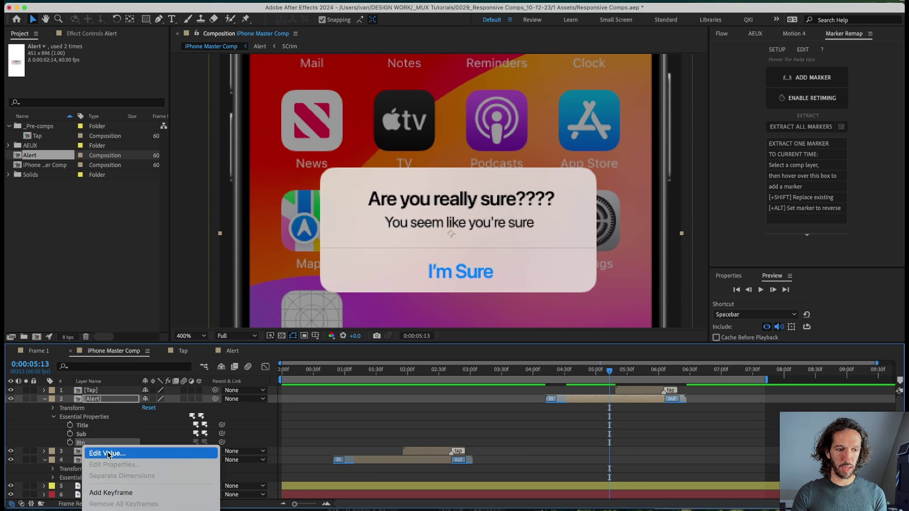
pyautogui.click(94, 447)
pyautogui.write('YES')
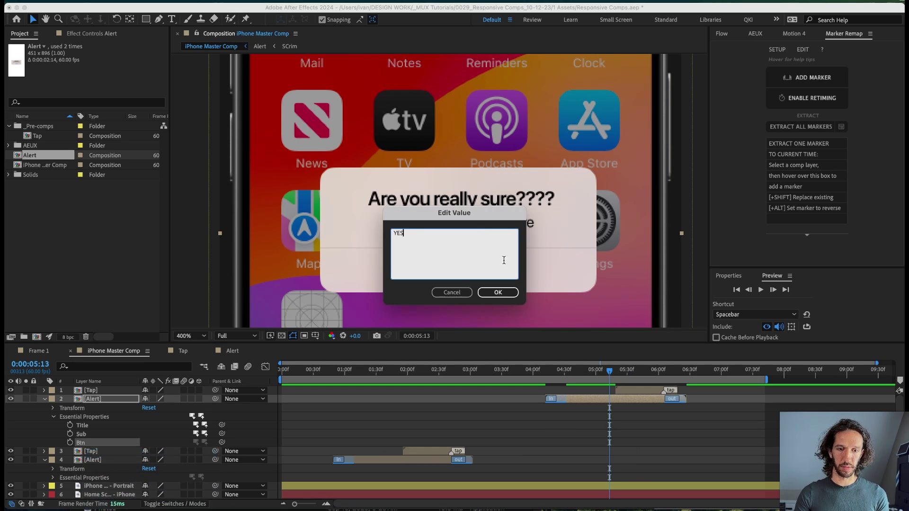
pyautogui.press('Return')
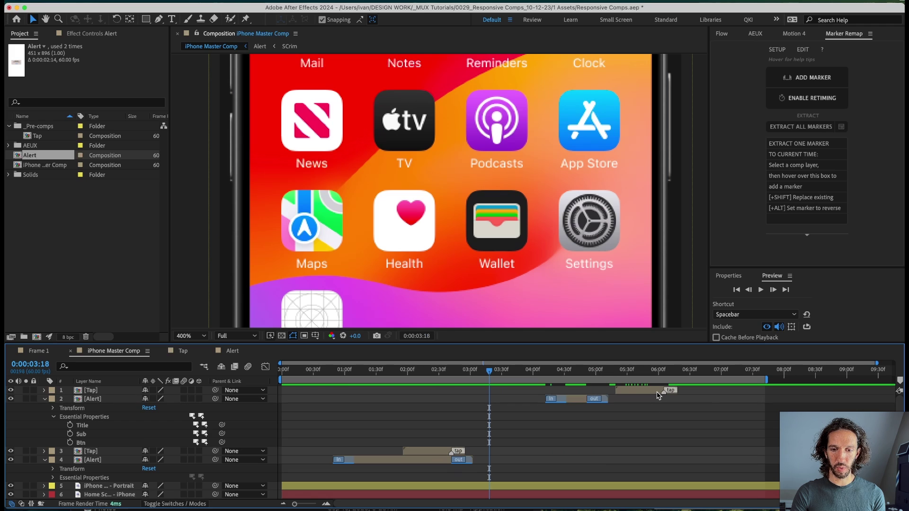
pyautogui.moveTo(658, 396); pyautogui.dragTo(289, 424)
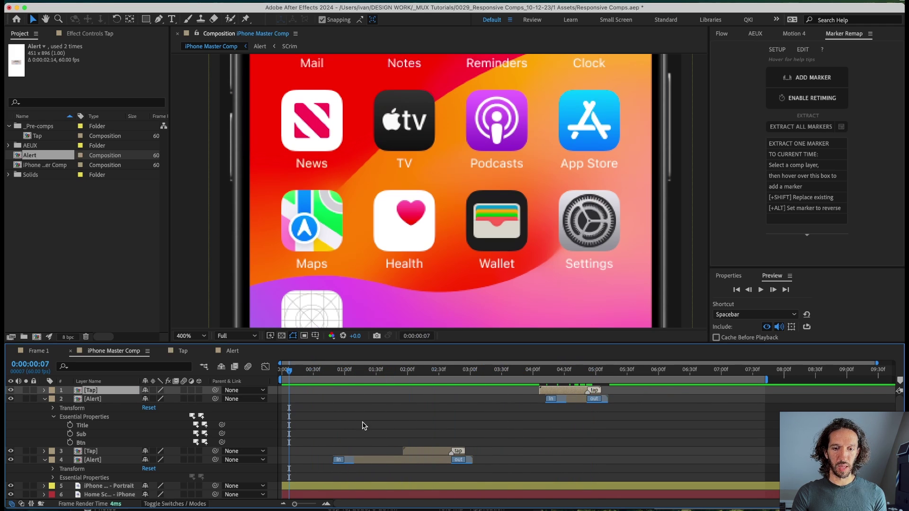
pyautogui.press('space')
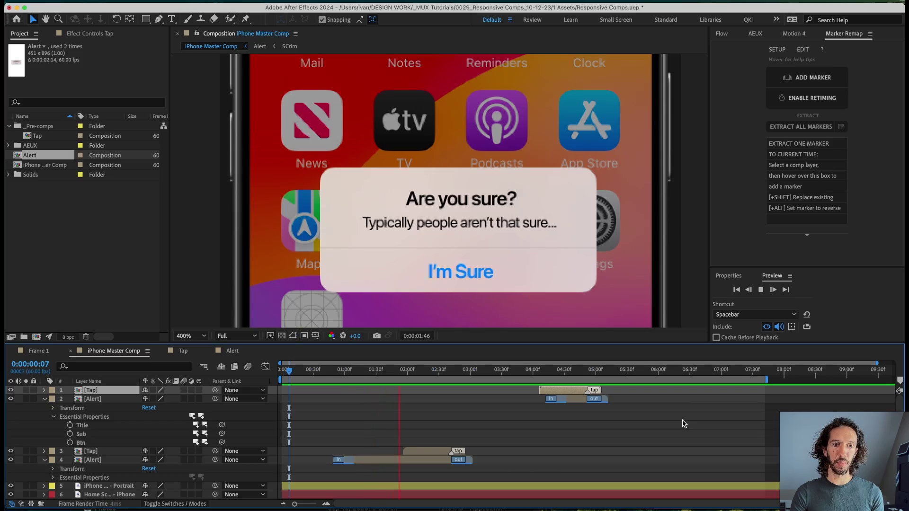